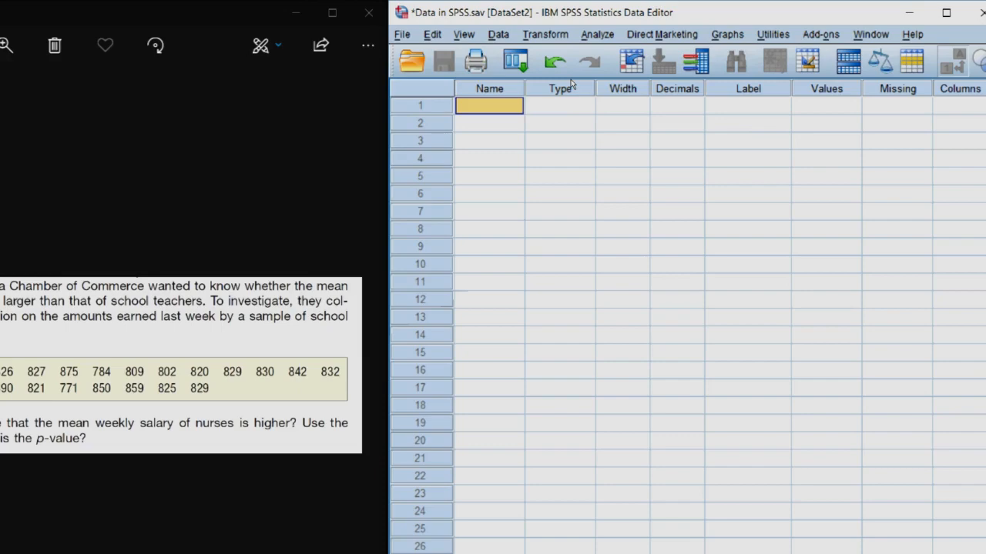
# Define two variables named Profession and Salary in the first two rows of Variable View.
pyautogui.write('Profe')
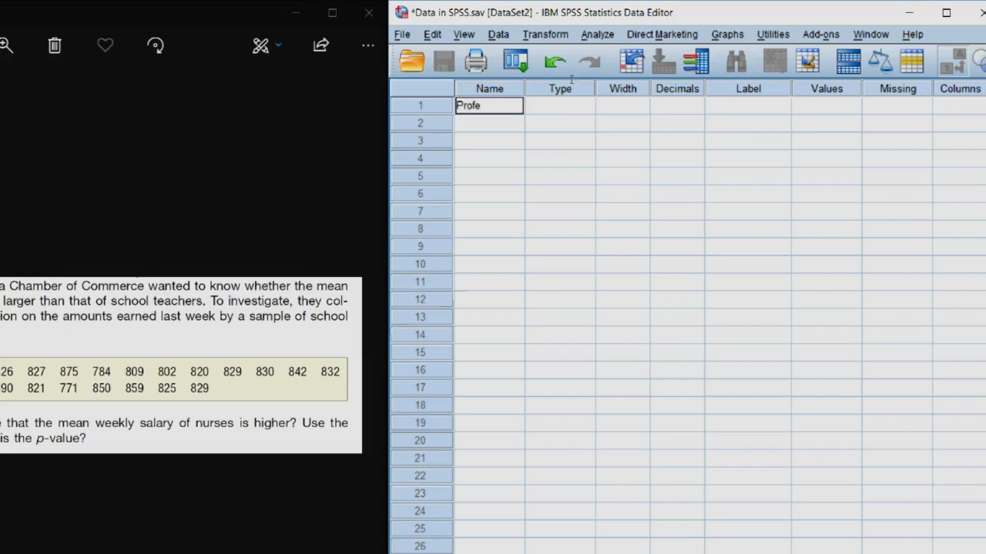
pyautogui.write('ssion')
pyautogui.press('Return')
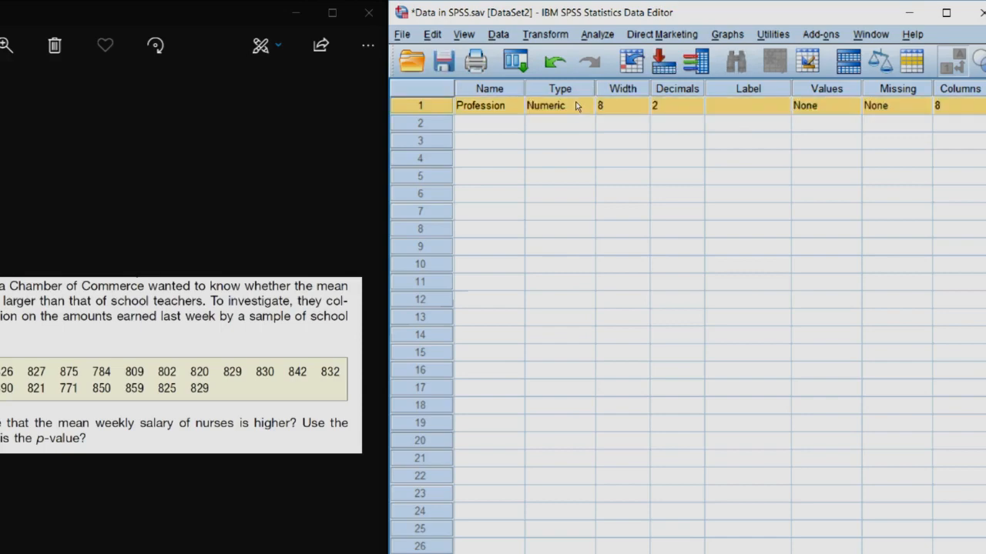
pyautogui.write('Sal')
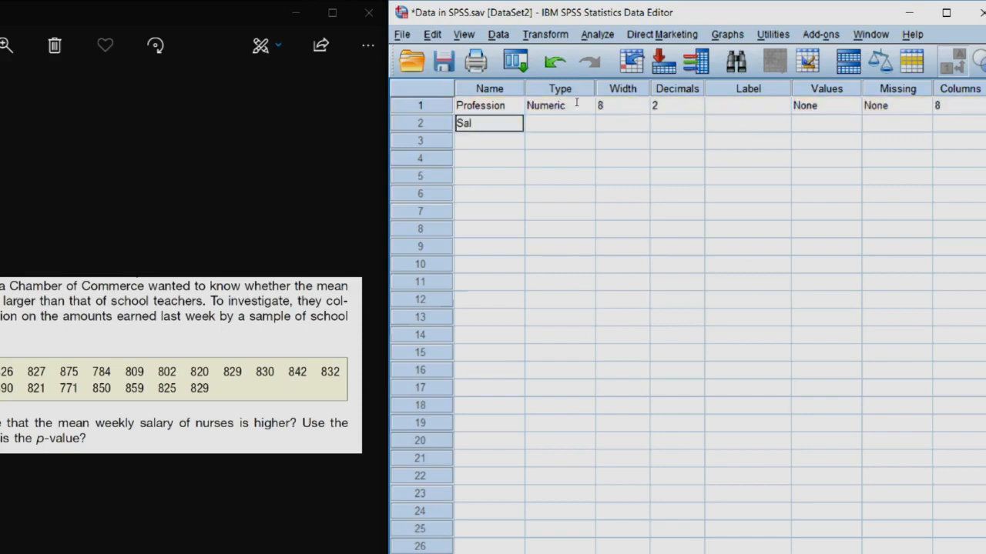
pyautogui.write('ary')
pyautogui.click(581, 125)
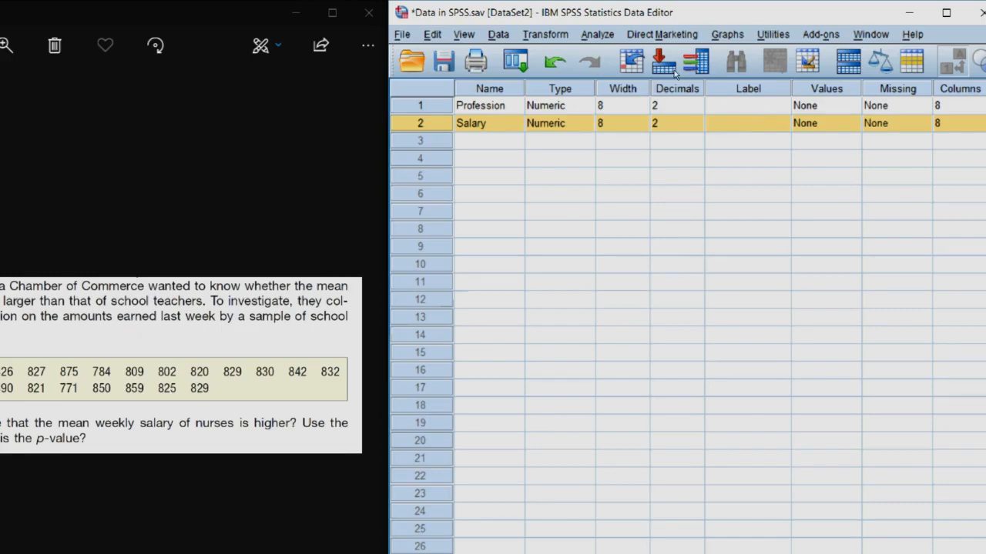
# Try the String type for the Profession variable, and return it to Numeric.
pyautogui.press('Up')
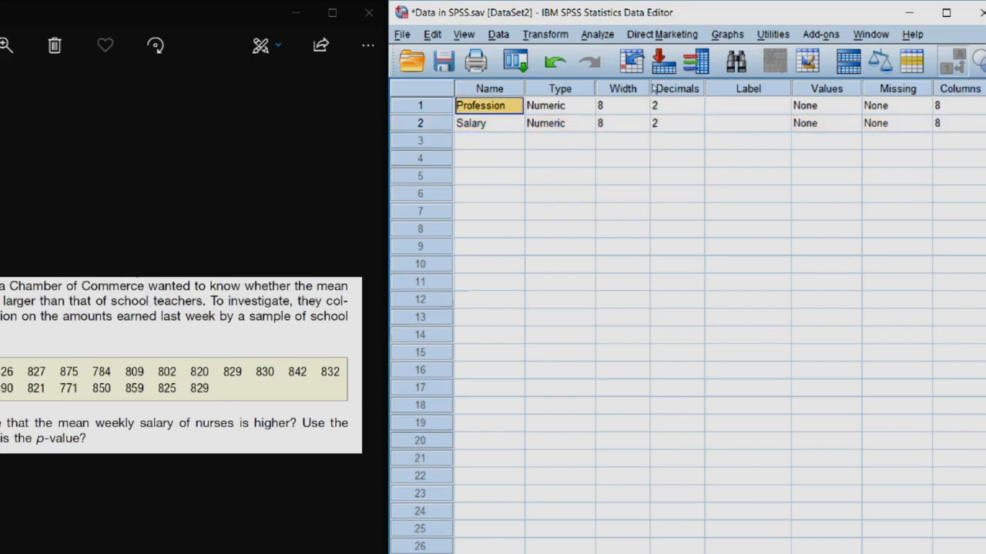
pyautogui.press('Right')
pyautogui.press('Return')
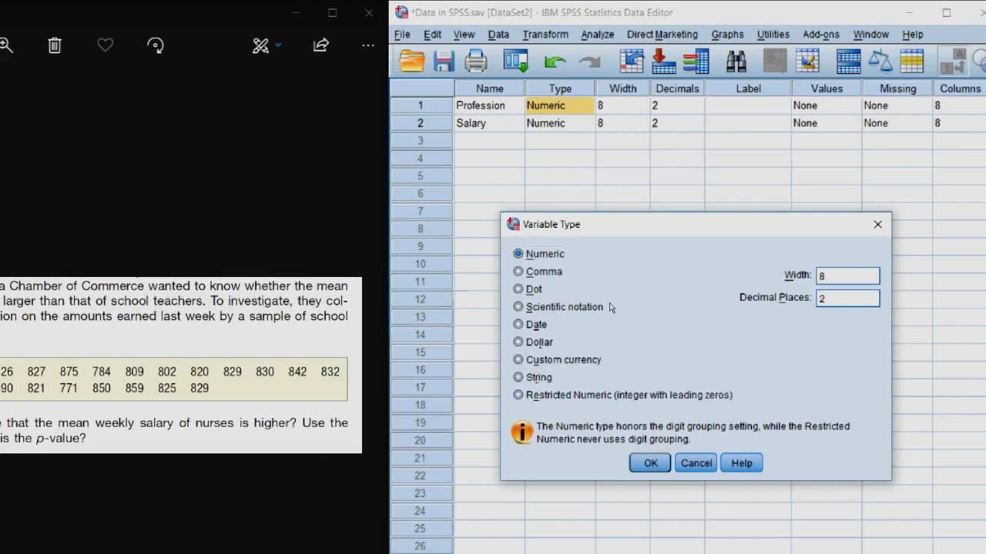
pyautogui.hotkey('alt', 'r')
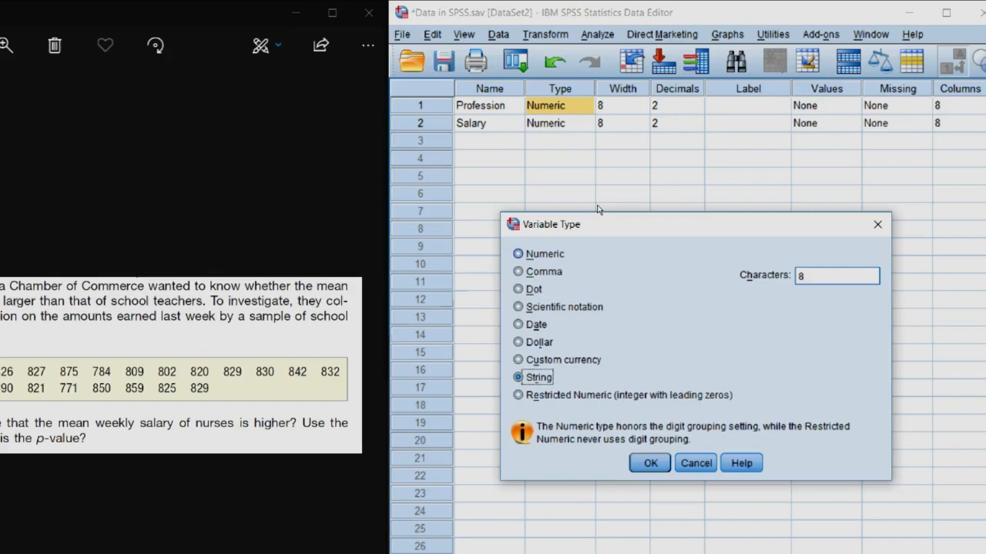
pyautogui.hotkey('alt', 'n')
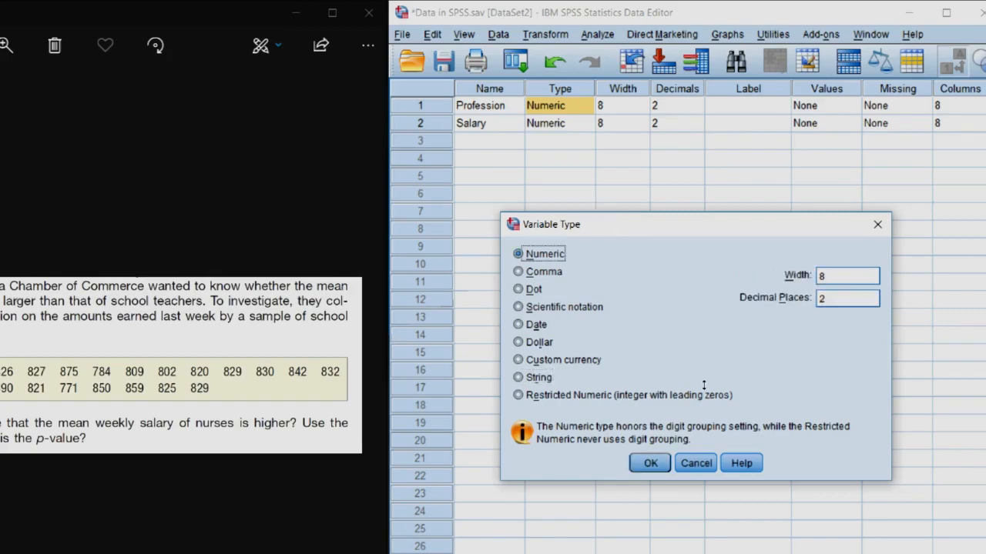
pyautogui.press('Tab')
pyautogui.press('Return')
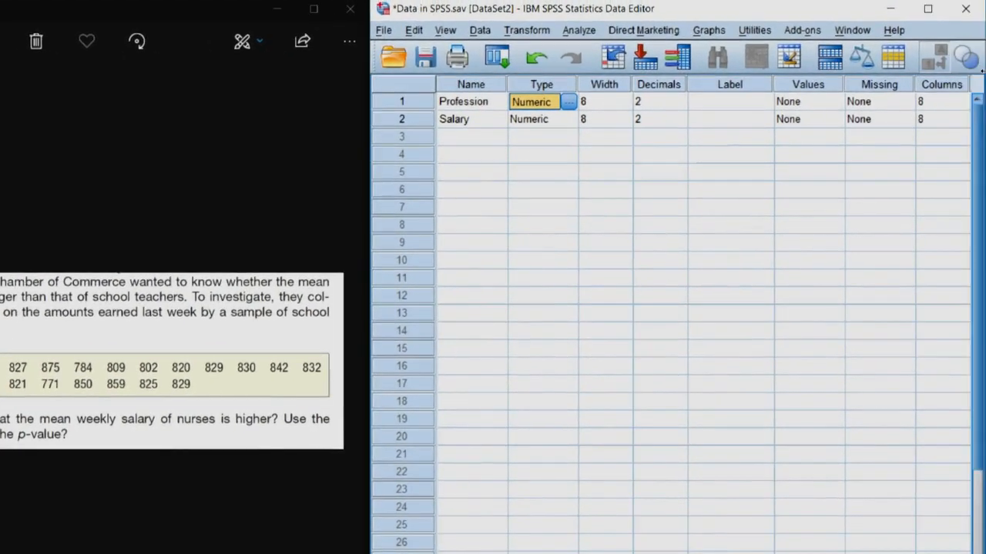
# Add a value label to the Profession variable assigning 1 to "School Teacher".
pyautogui.click(832, 101)
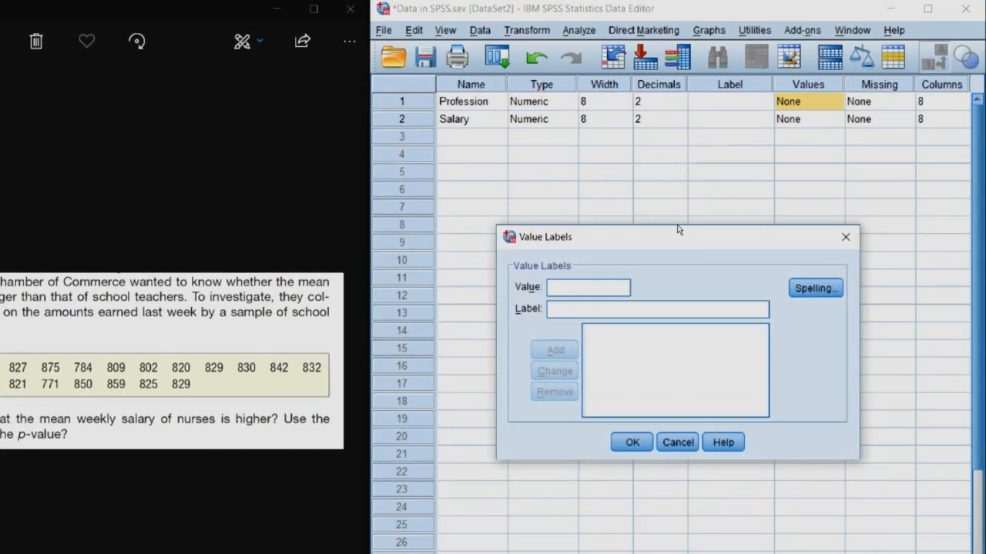
pyautogui.write('1')
pyautogui.press('Tab')
pyautogui.write('Sc')
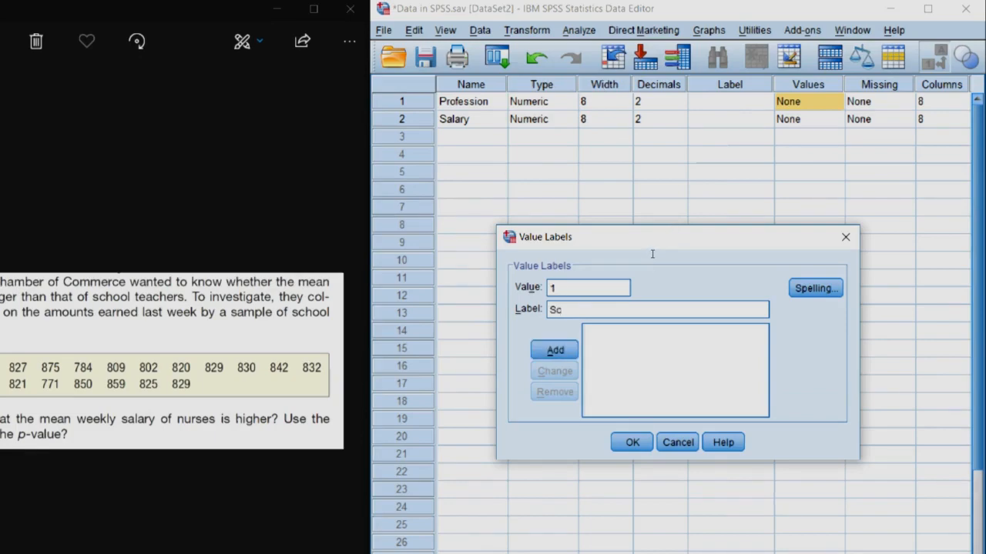
pyautogui.write('hool Teacher')
pyautogui.press('Return')
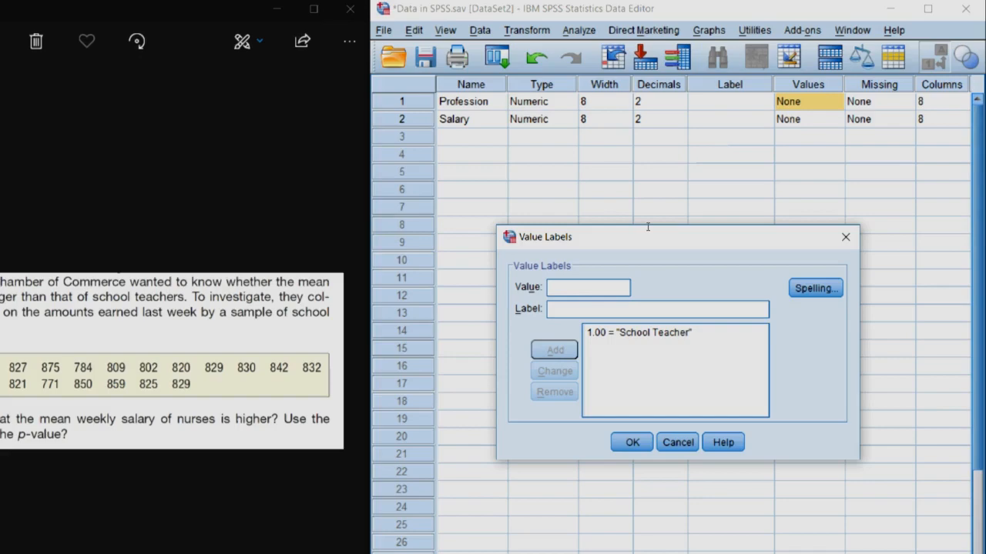
# Add the value label 2 for "Nurse" to Profession and apply the value labels.
pyautogui.write('2')
pyautogui.write('Nurse')
pyautogui.press('Return')
pyautogui.press('Return')
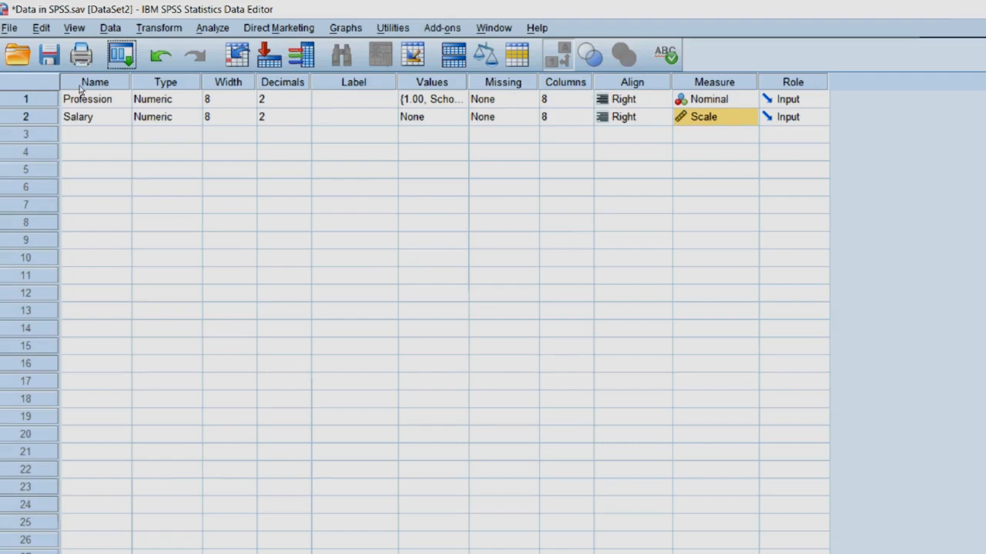
# Examine the measurement level options for the Salary and Profession variables without changing them.
pyautogui.click(604, 97)
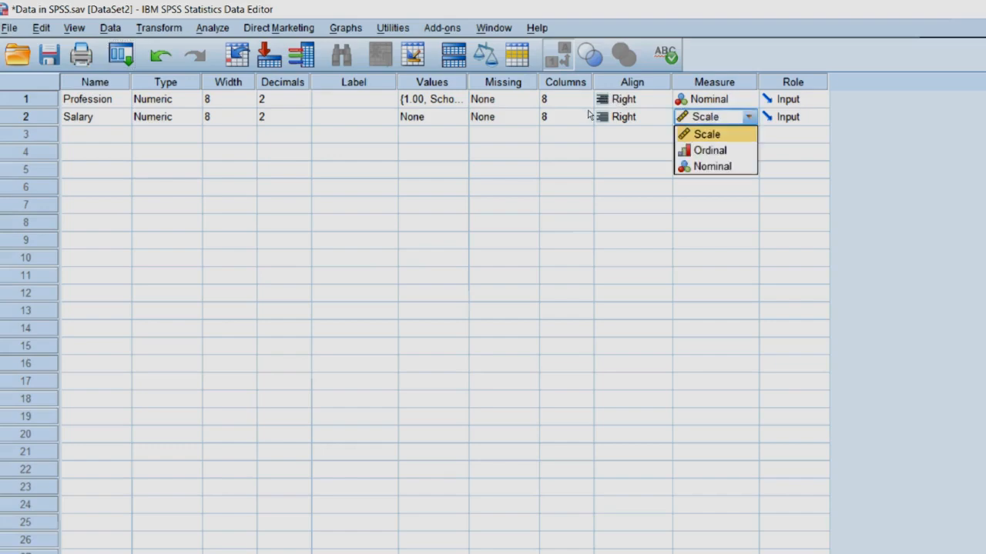
pyautogui.press('Return')
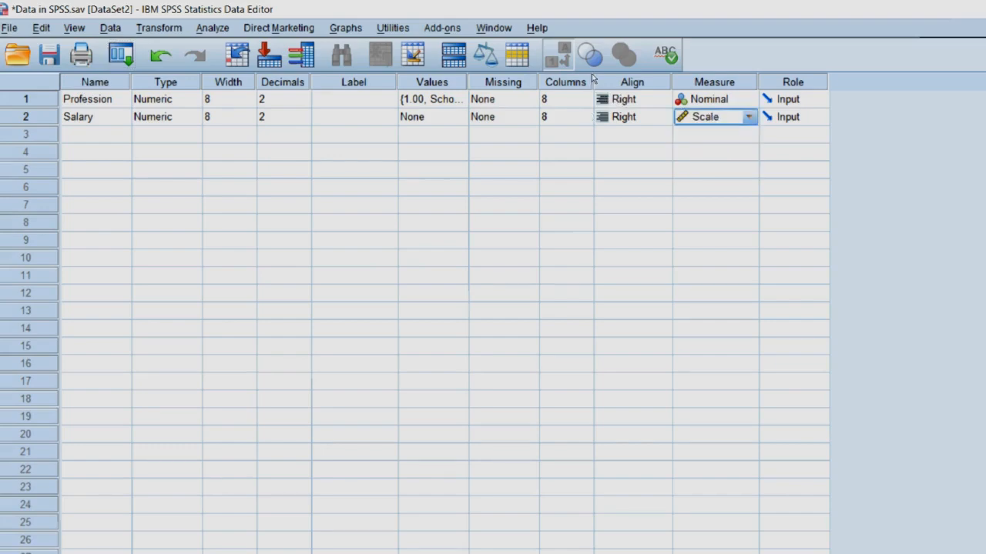
pyautogui.click(743, 99)
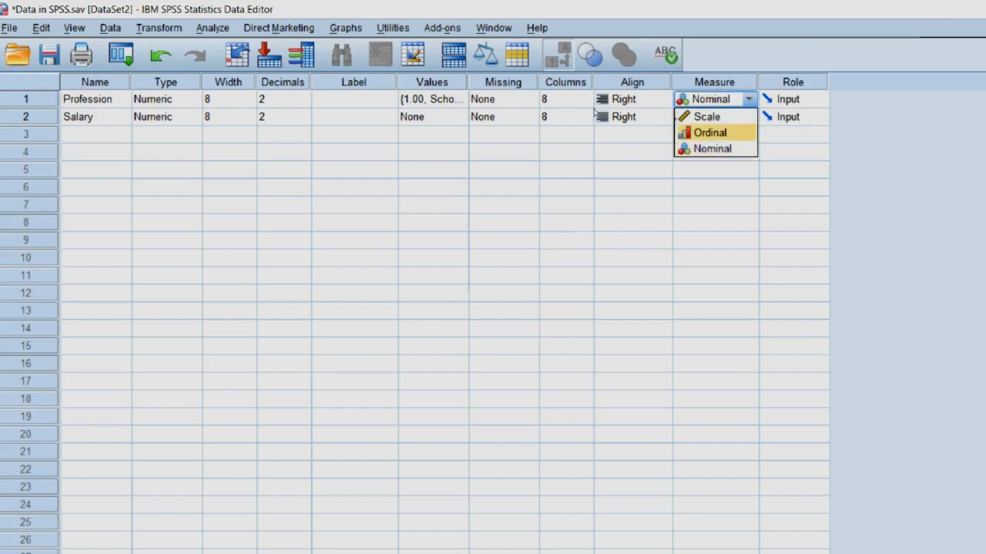
pyautogui.press('Return')
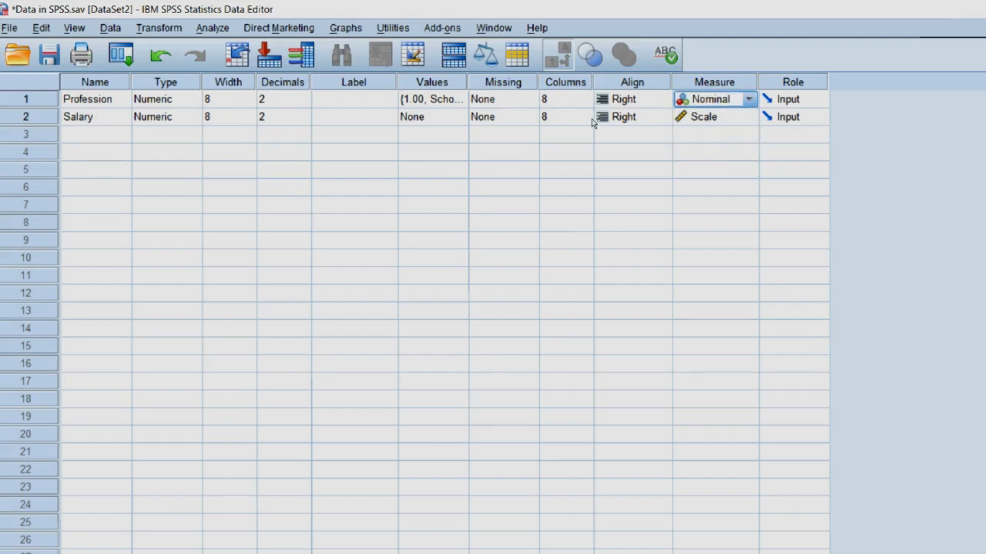
pyautogui.click(744, 117)
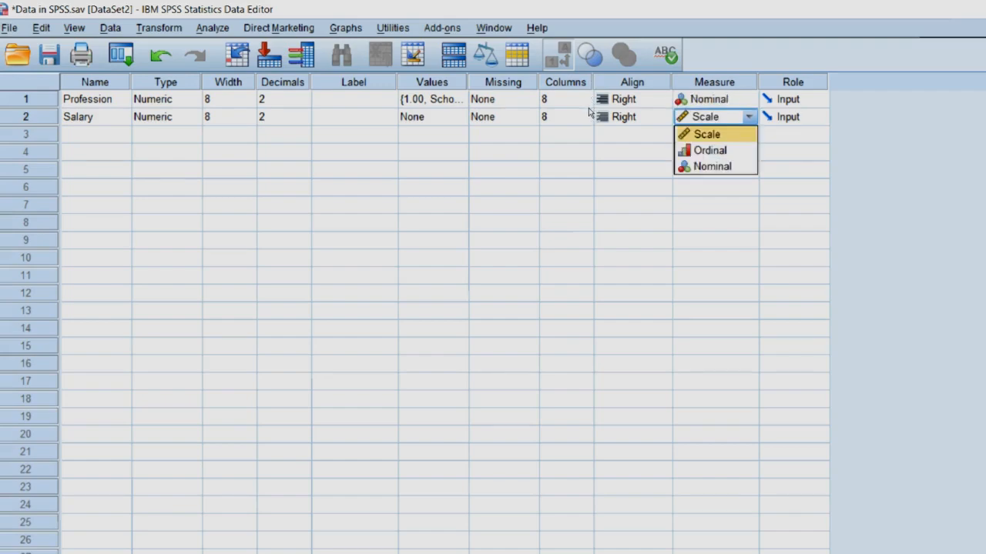
pyautogui.press('Return')
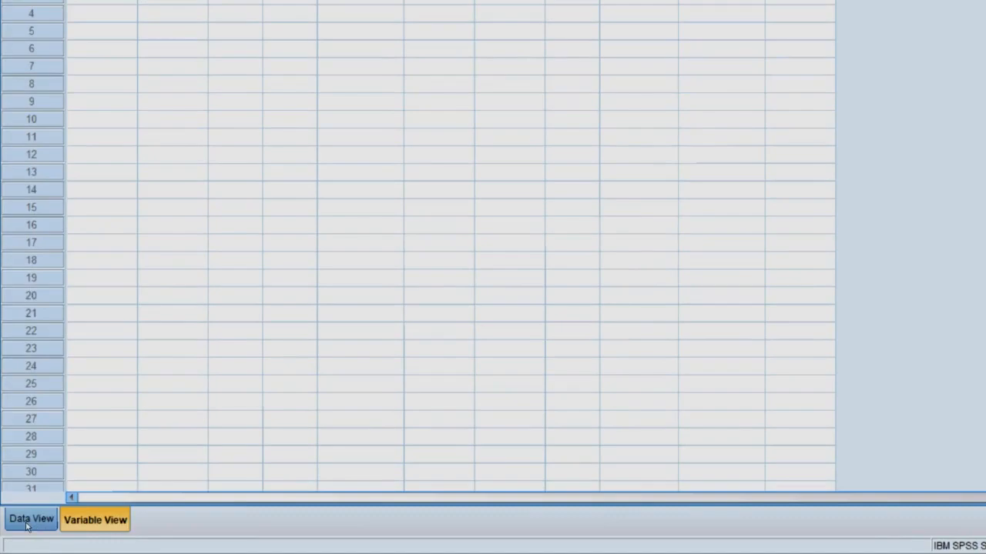
# Enter the first case in Data View with Profession 1 and Salary 845.
pyautogui.click(28, 520)
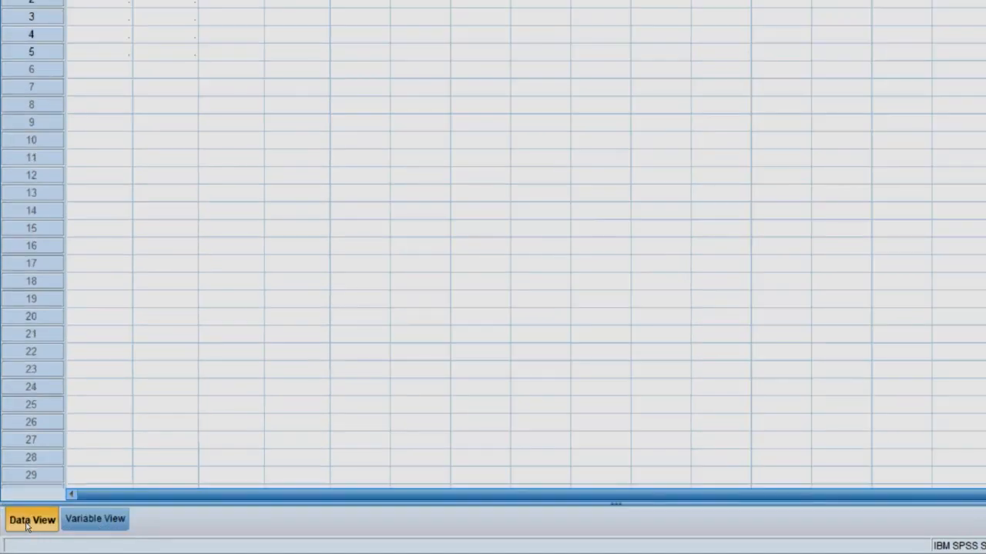
pyautogui.click(71, 523)
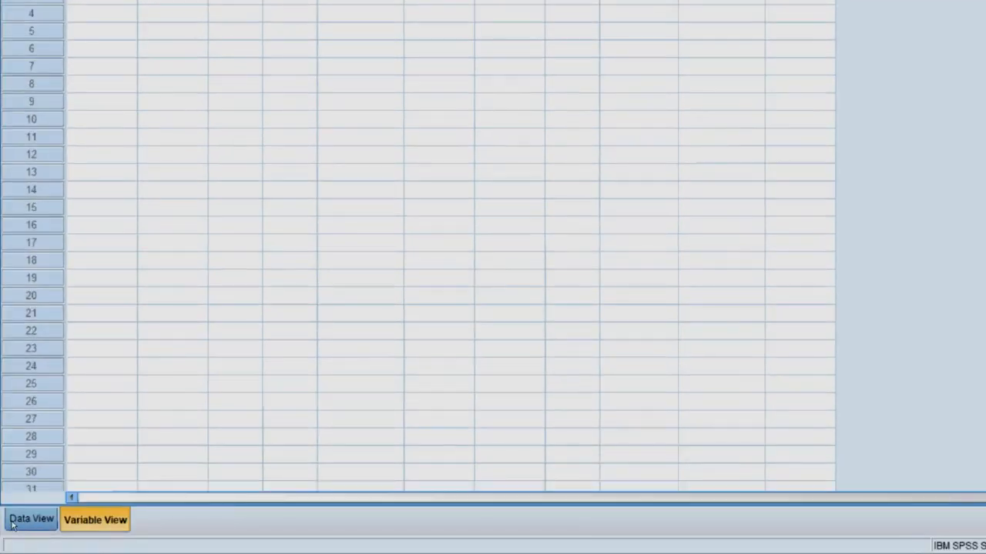
pyautogui.click(12, 522)
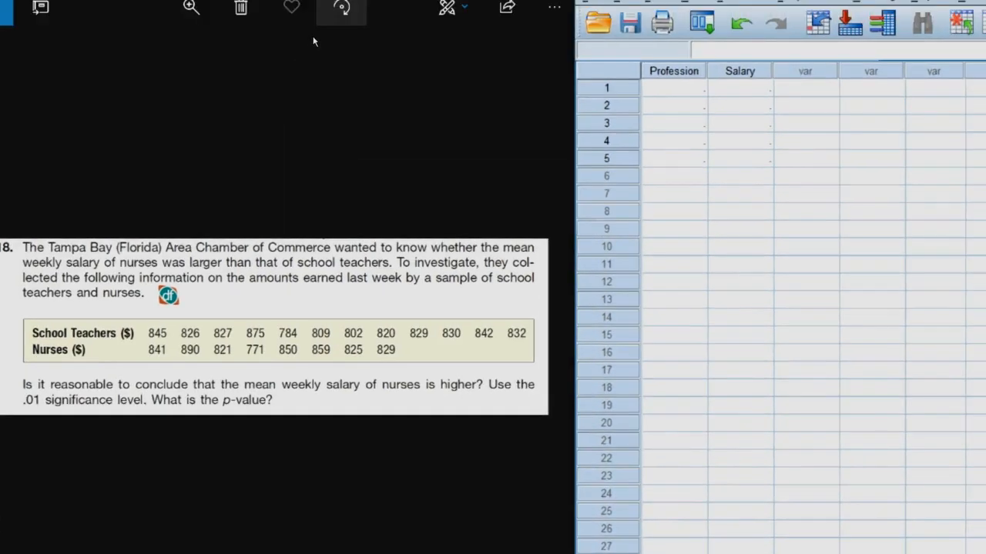
pyautogui.click(571, 103)
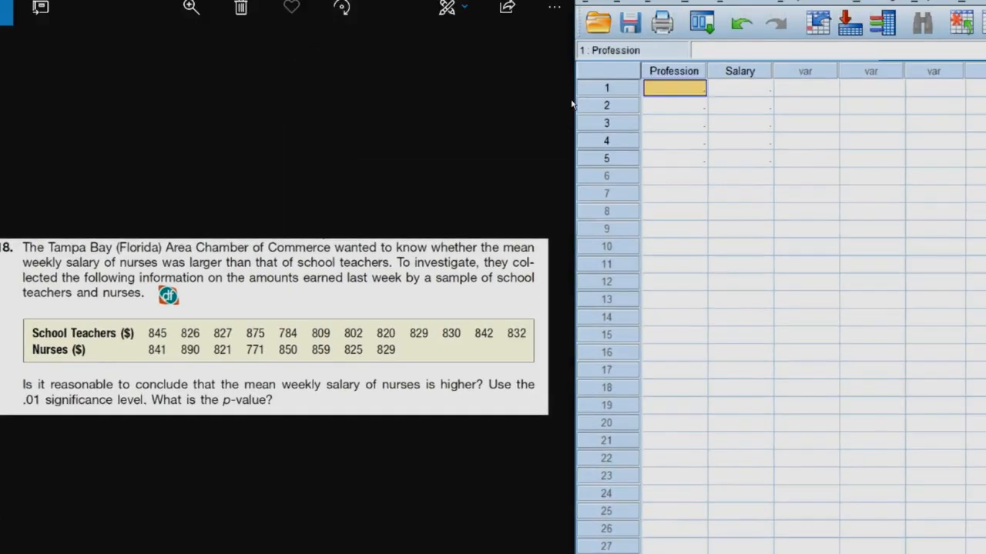
pyautogui.write('1')
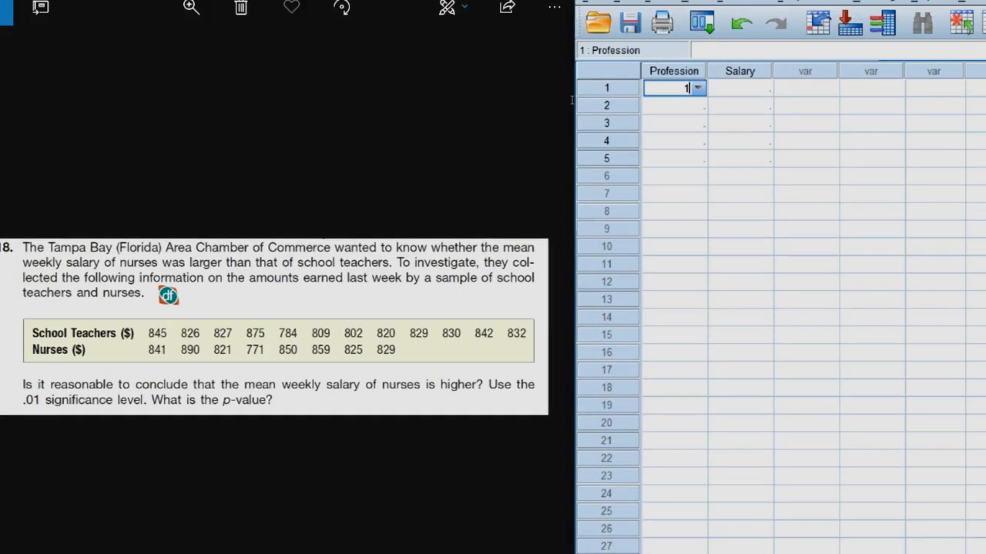
pyautogui.press('Return')
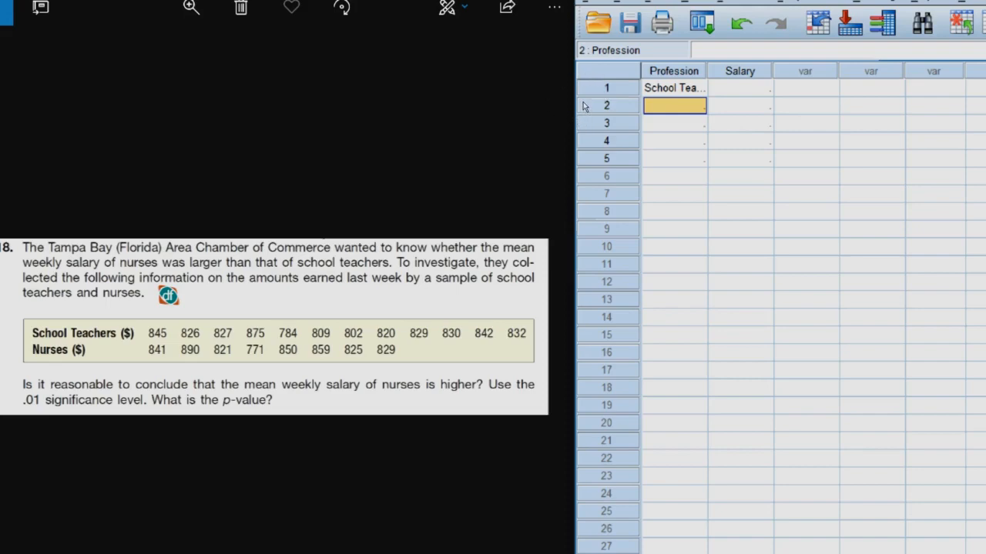
pyautogui.press('Up')
pyautogui.press('Right')
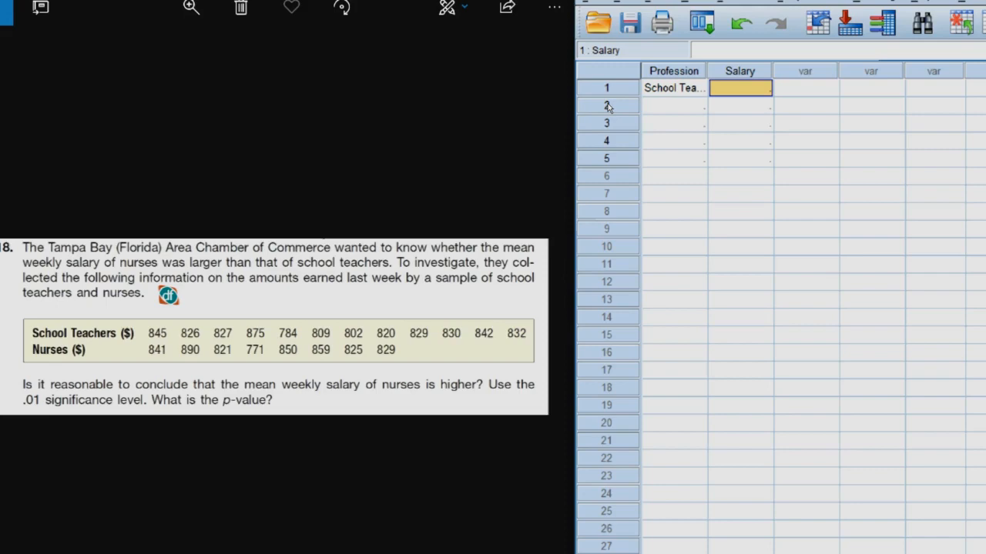
pyautogui.write('845')
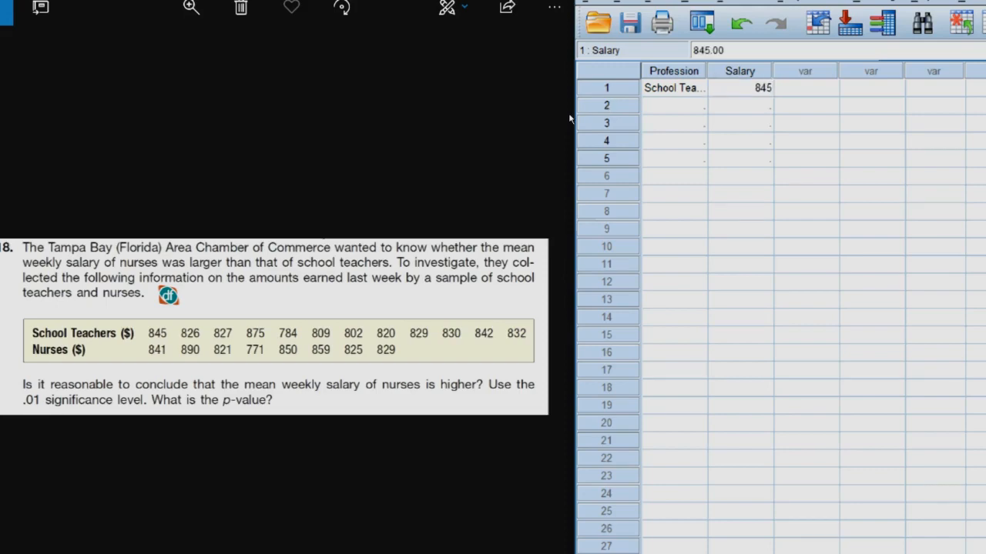
pyautogui.press('Return')
# Enter the second case with Profession 1 and Salary 826.
pyautogui.press('Left')
pyautogui.write('1')
pyautogui.press('Return')
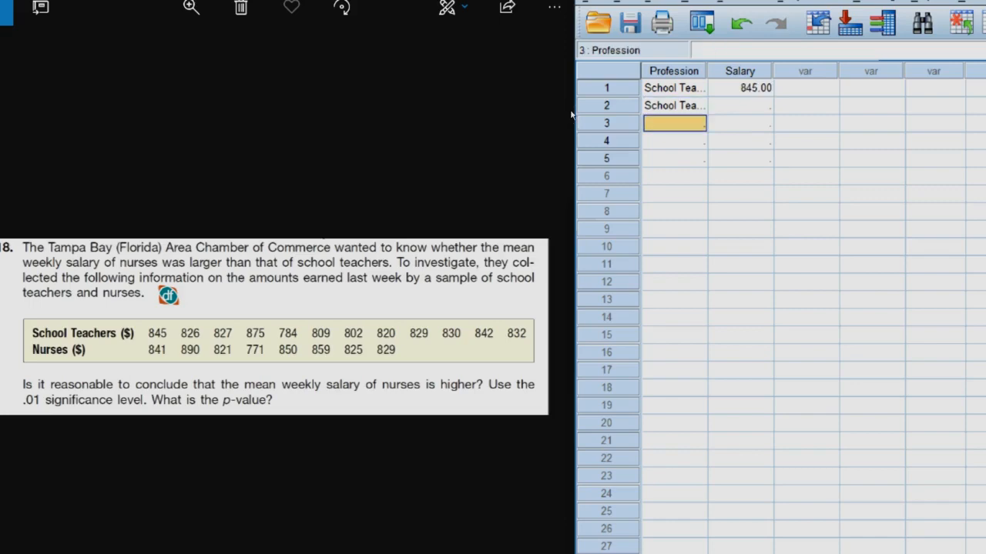
pyautogui.press('Up')
pyautogui.press('Right')
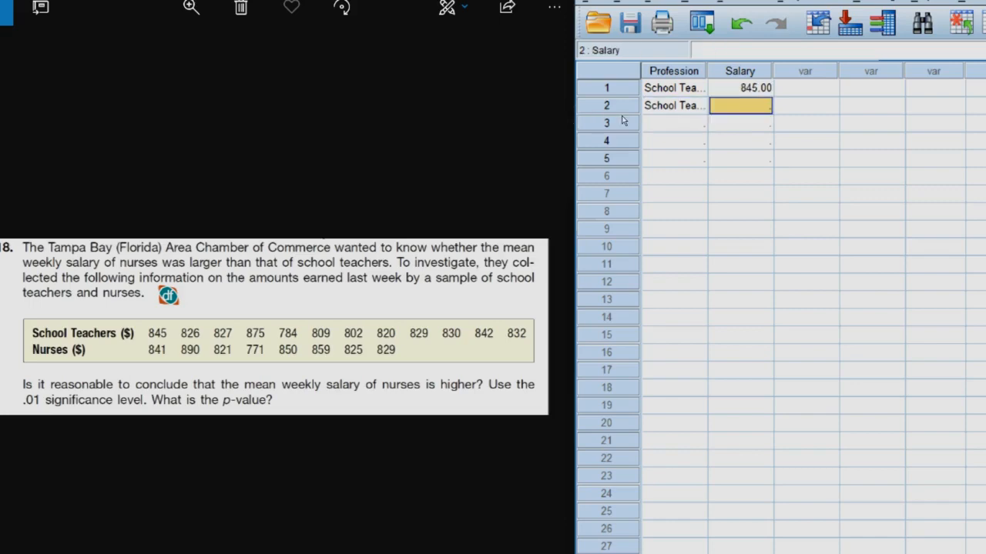
pyautogui.write('826')
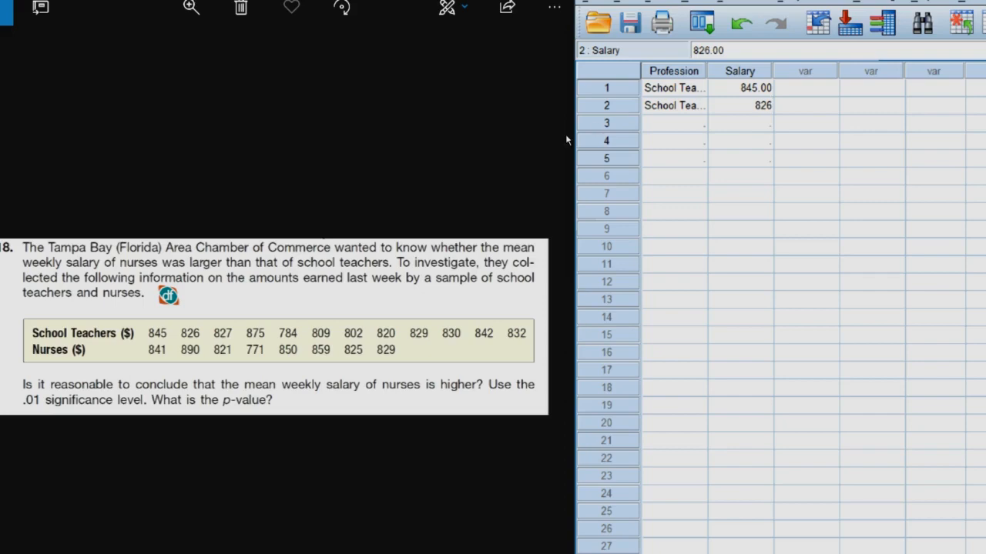
pyautogui.press('Return')
# Enter the third case with Profession 1 and Salary 827.
pyautogui.press('Left')
pyautogui.write('1')
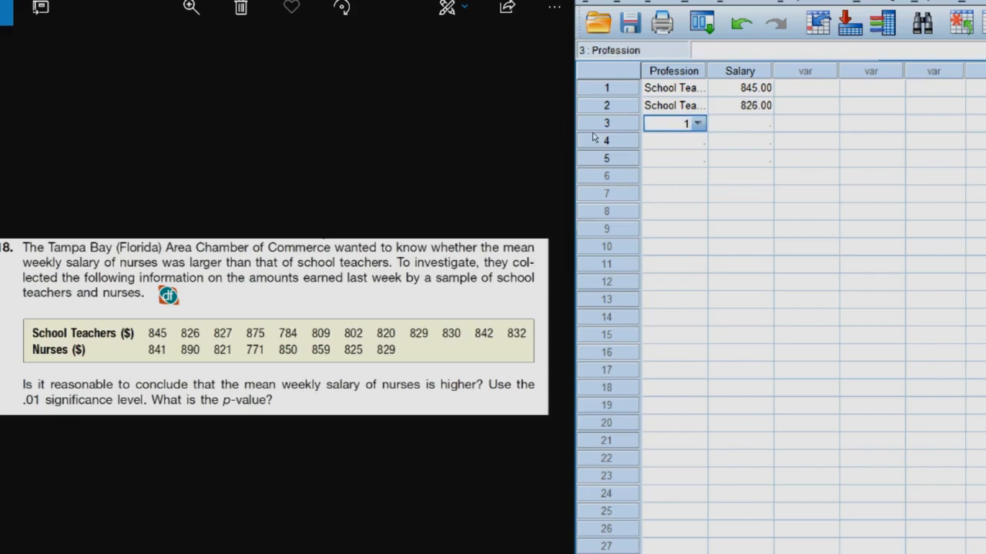
pyautogui.press('Tab')
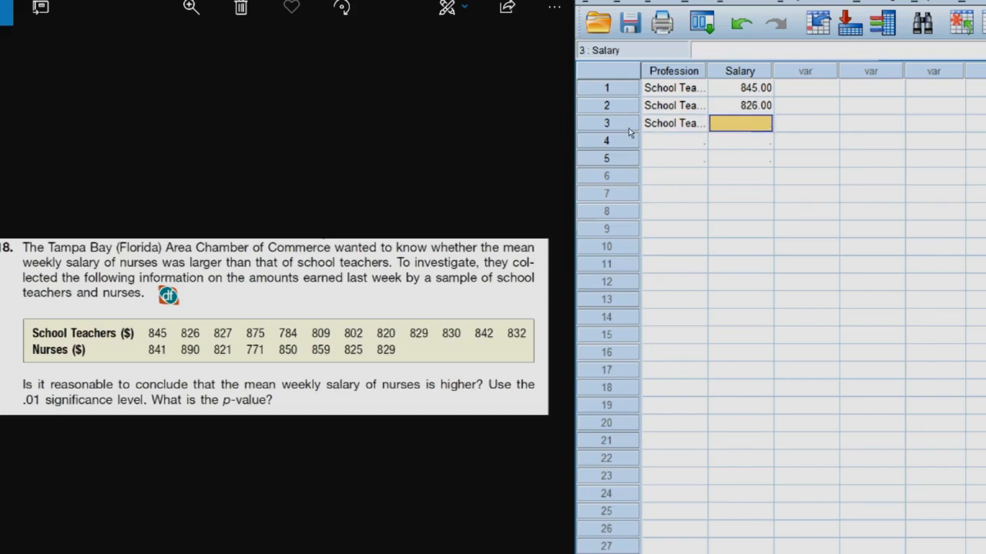
pyautogui.write('827')
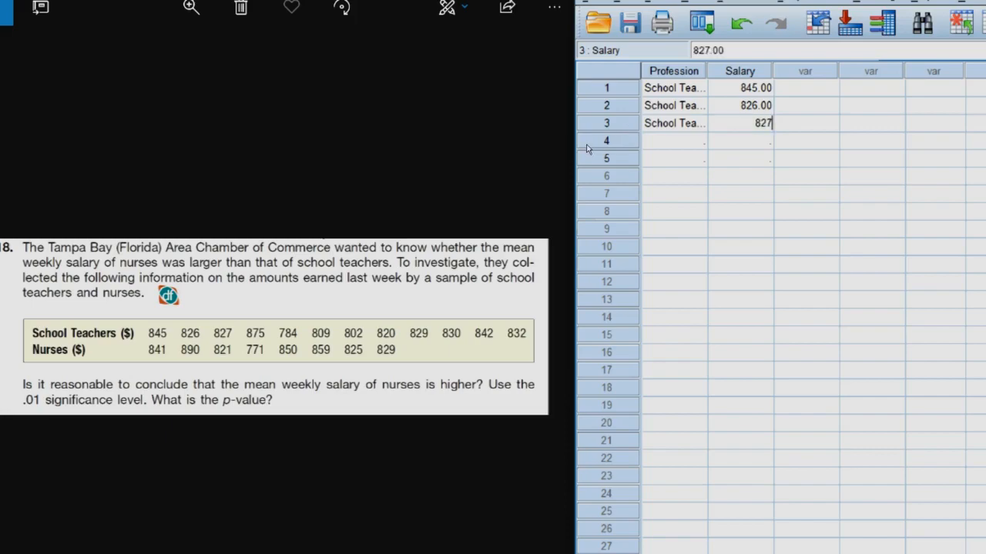
pyautogui.press('Return')
pyautogui.press('Left')
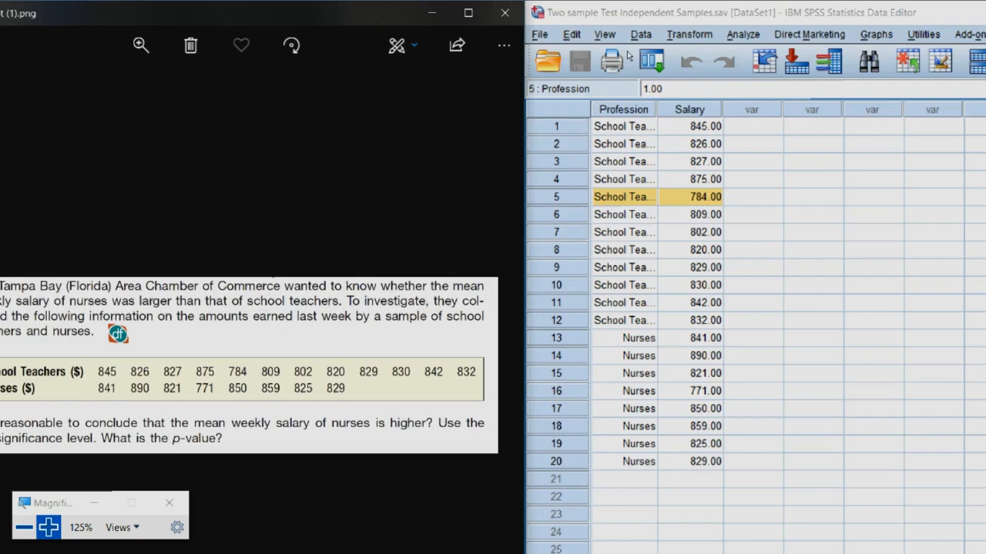
# Review the Profession entries in the Two sample Test Independent Samples data, from row 5 down to row 13.
pyautogui.press('Down')
pyautogui.press('Down')
pyautogui.press('Down')
pyautogui.press('Down')
pyautogui.press('Down')
pyautogui.press('Down')
pyautogui.press('Down')
pyautogui.press('Down')
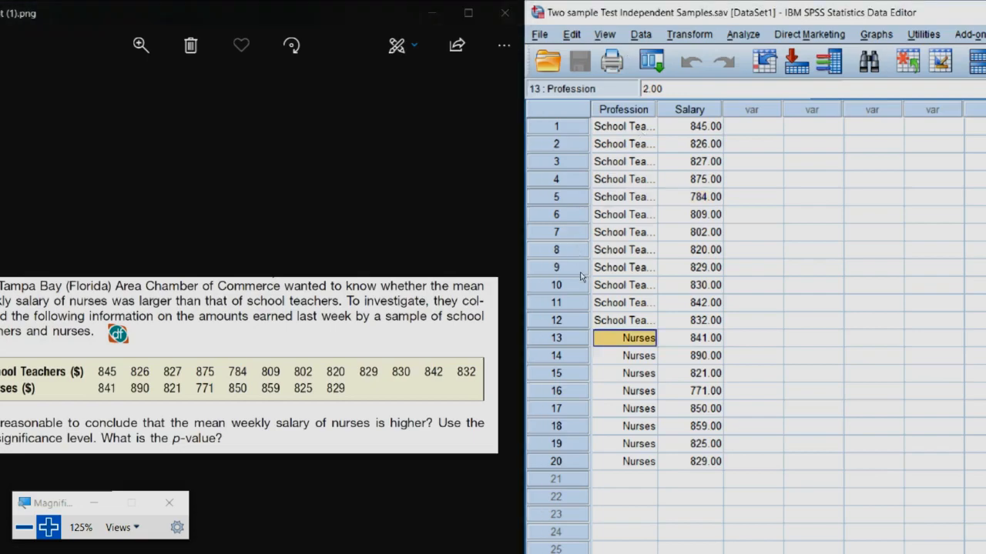
# Check the Profession and Salary entries of the first nurse rows, starting at row 13, against the problem's salary table.
pyautogui.press('Right')
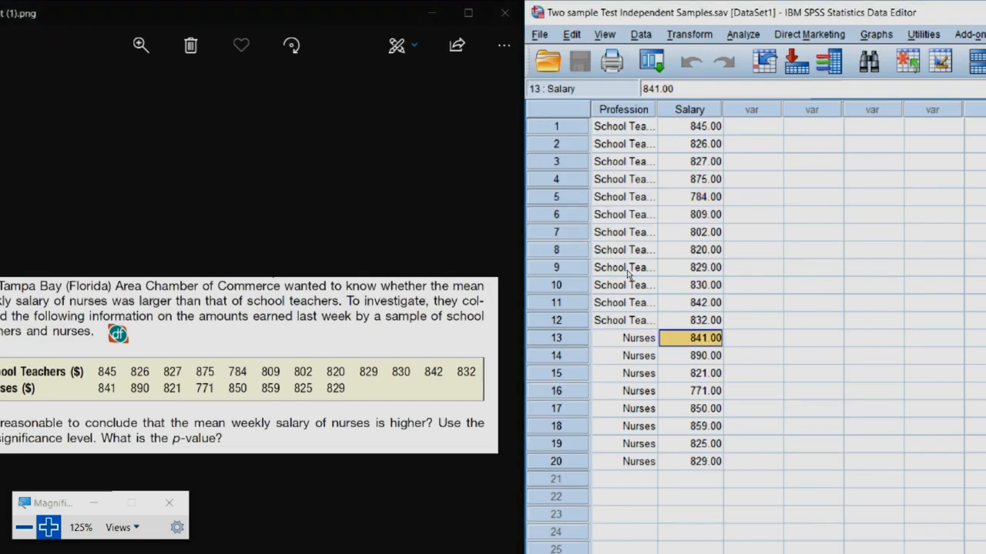
pyautogui.press('Left')
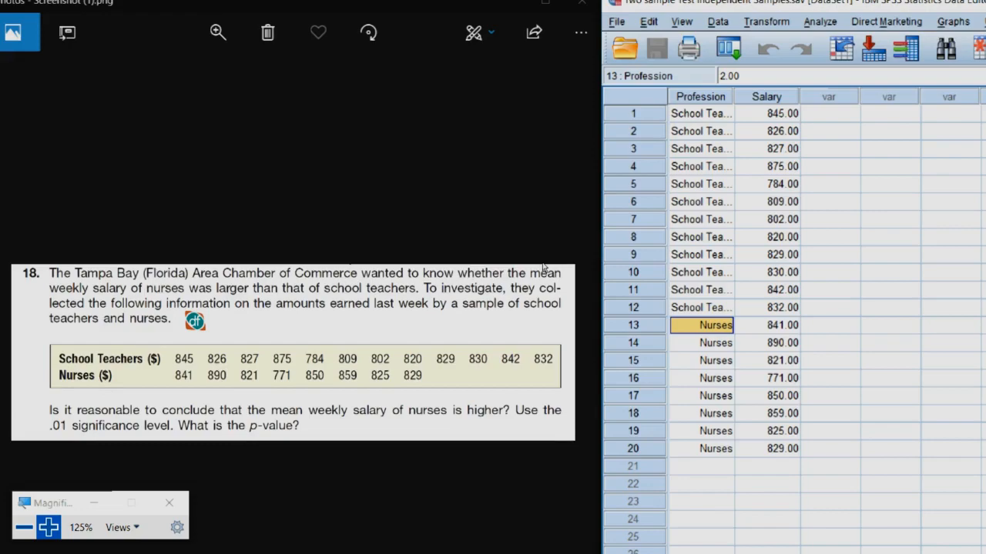
pyautogui.press('Right')
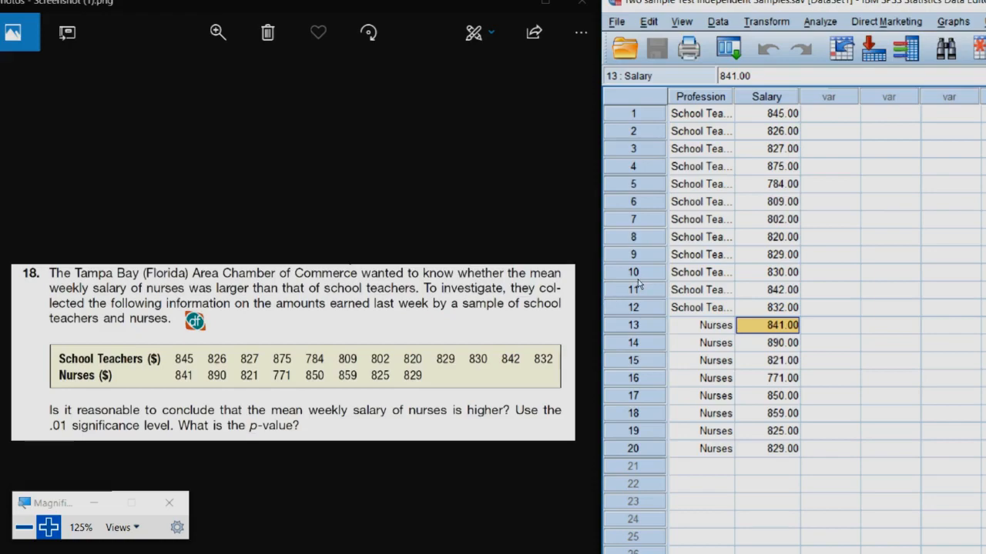
pyautogui.press('Down')
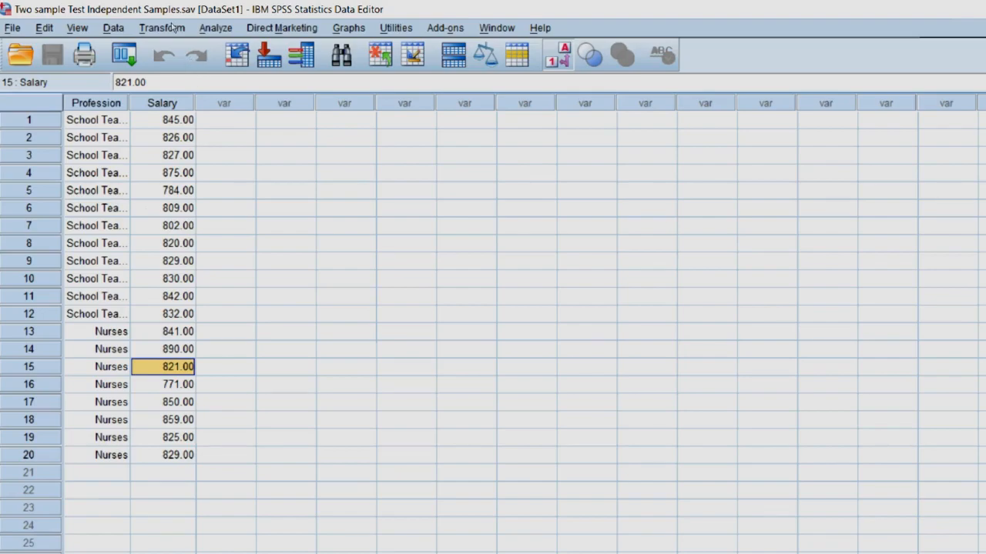
# Open the Independent-Samples T Test setup from the Compare Means analyses.
pyautogui.hotkey('alt', 'a')
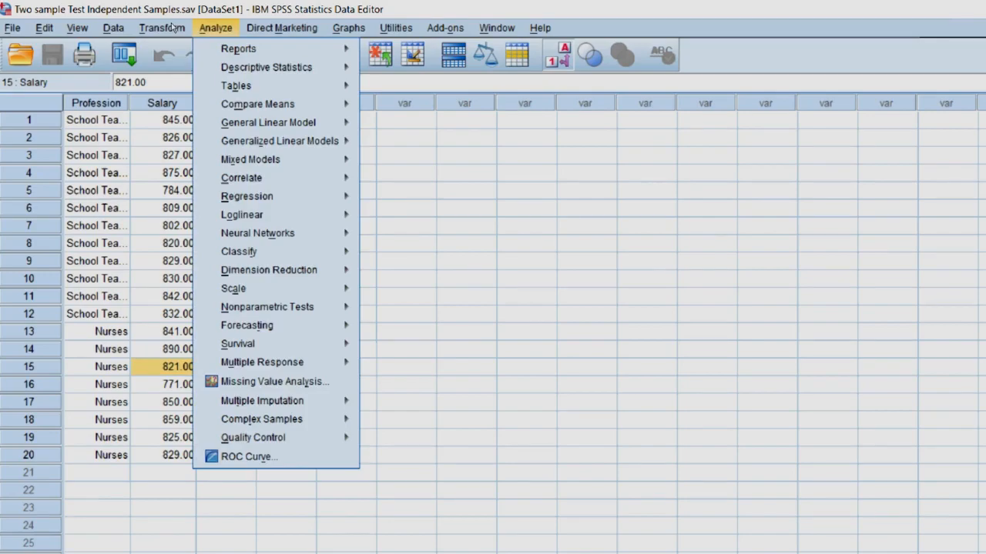
pyautogui.press('Right')
pyautogui.press('Left')
pyautogui.press('Left')
pyautogui.press('Right')
pyautogui.press('Down')
pyautogui.press('Down')
pyautogui.press('Down')
pyautogui.press('Down')
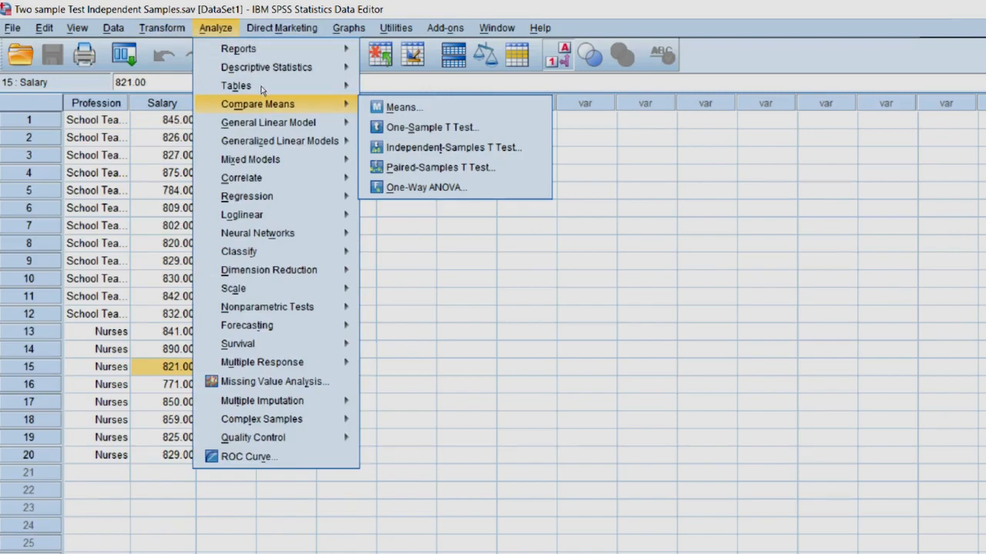
pyautogui.press('Right')
pyautogui.press('Down')
pyautogui.press('Down')
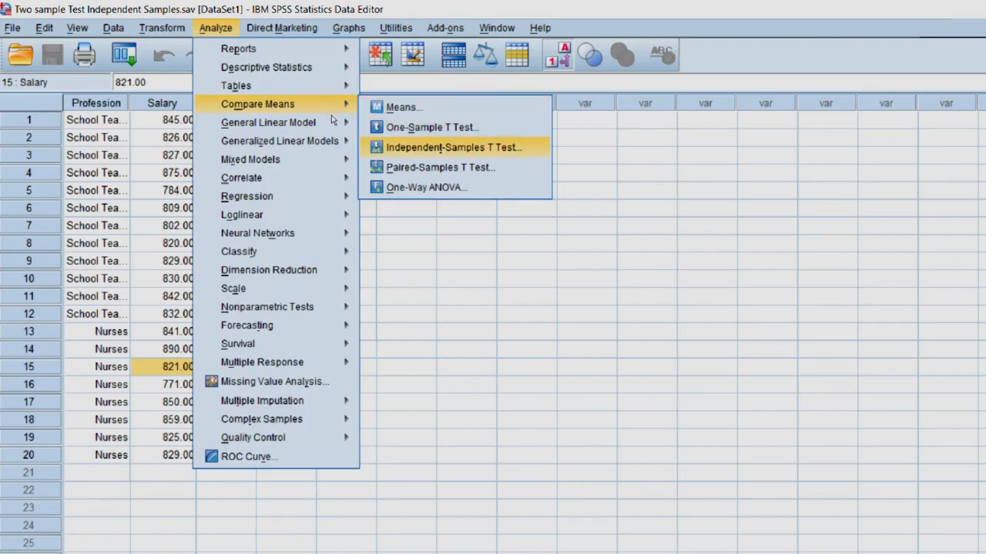
pyautogui.press('Return')
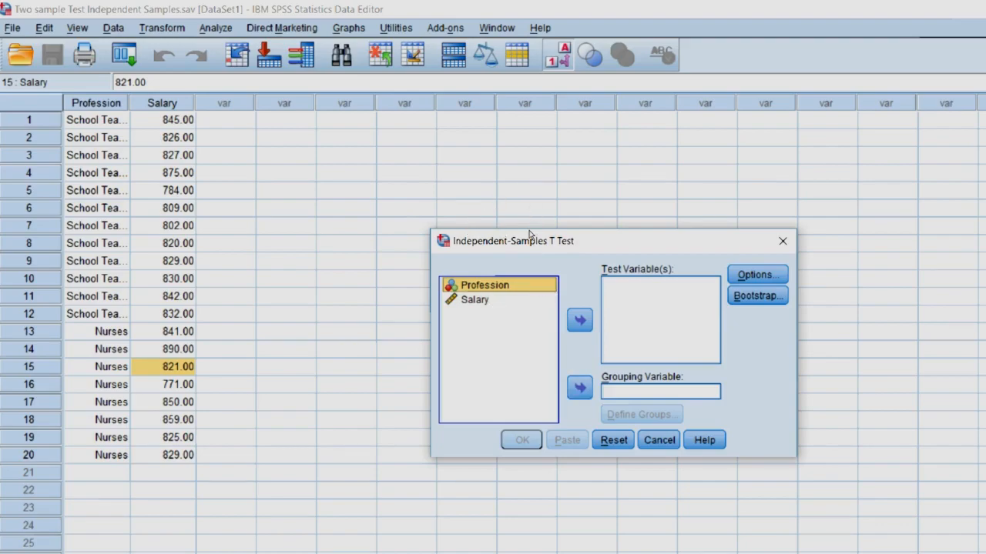
# Assign Salary as the test variable and Profession as the grouping variable.
pyautogui.press('Down')
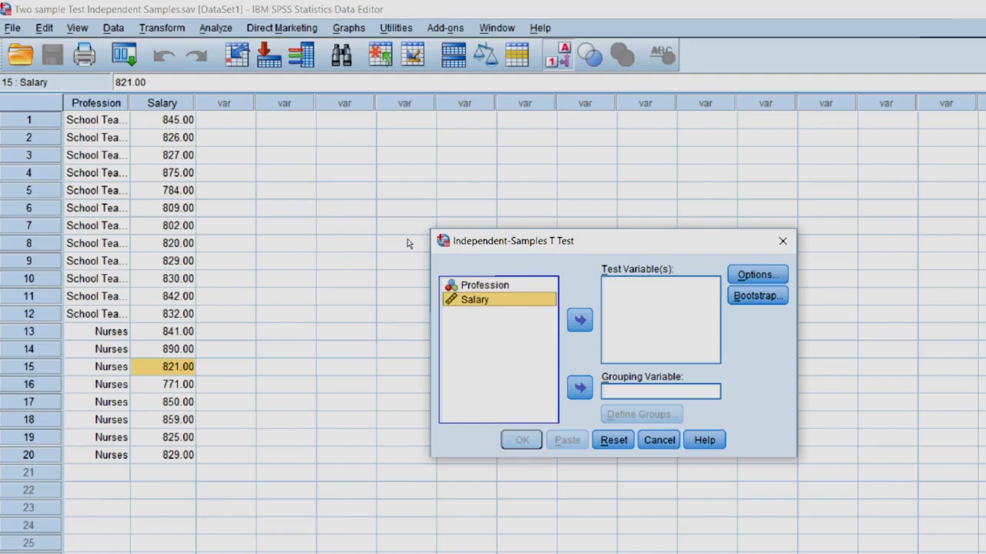
pyautogui.click(580, 321)
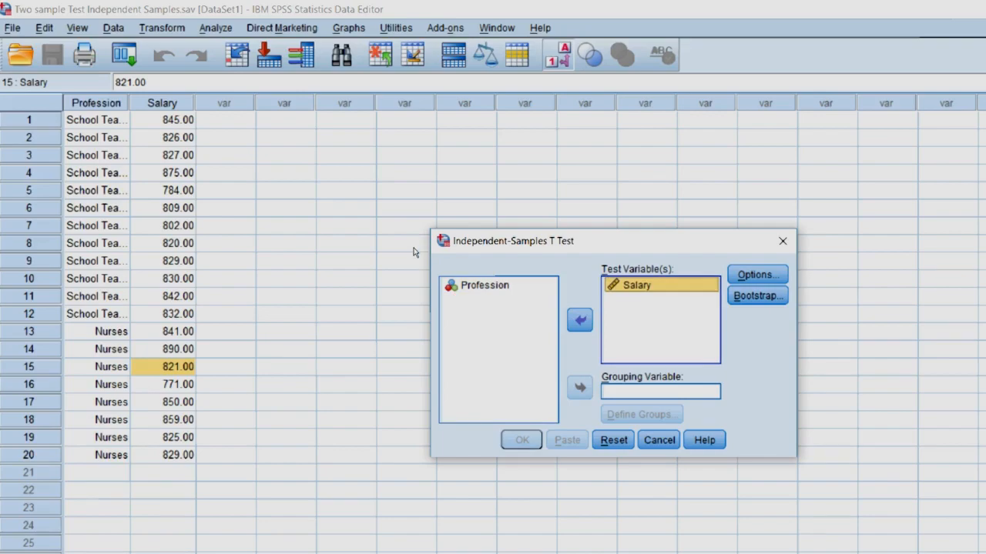
pyautogui.click(503, 284)
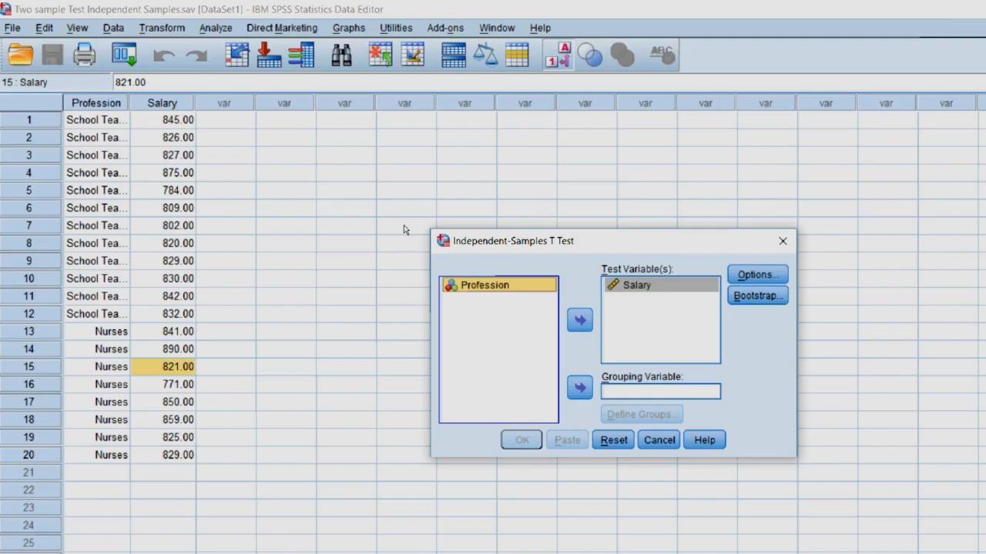
pyautogui.doubleClick(462, 315)
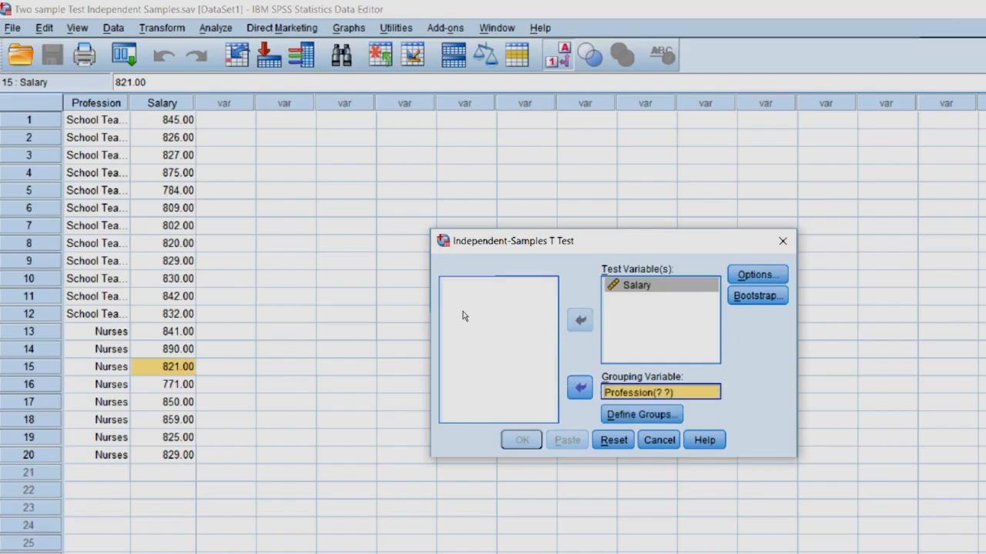
# Define the Profession groups by specified values, with Group 1 as 1 and Group 2 as 2.
pyautogui.hotkey('alt', 'd')
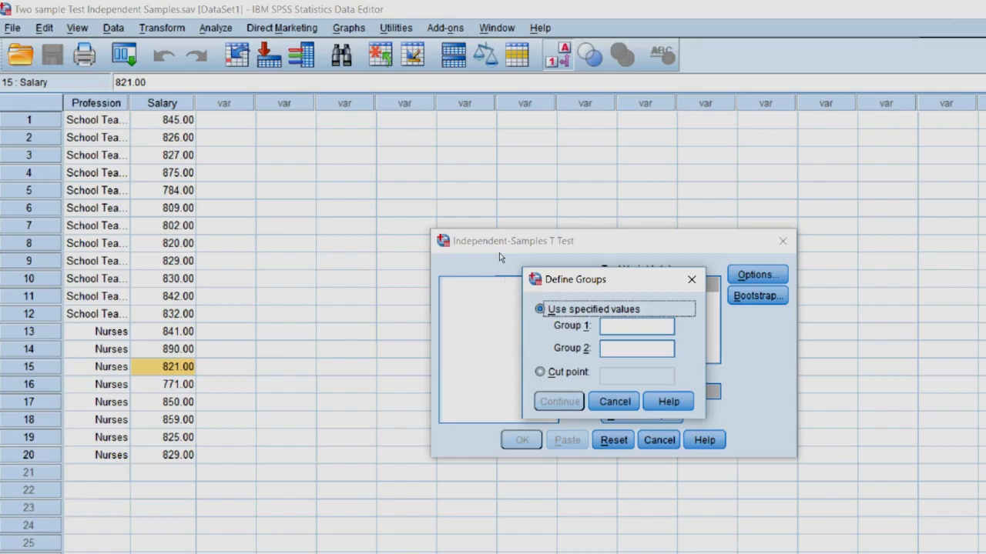
pyautogui.press('Tab')
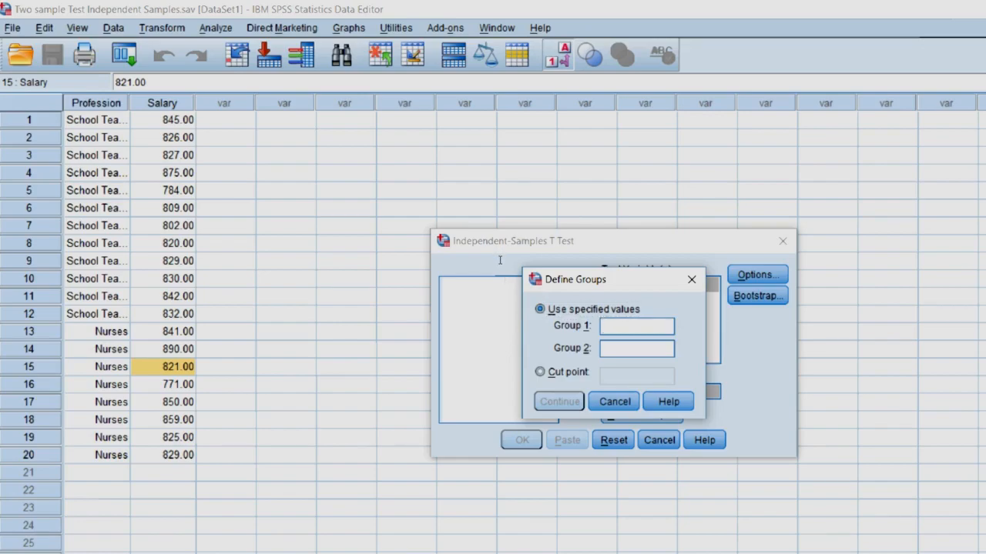
pyautogui.write('1')
pyautogui.press('Tab')
pyautogui.write('2')
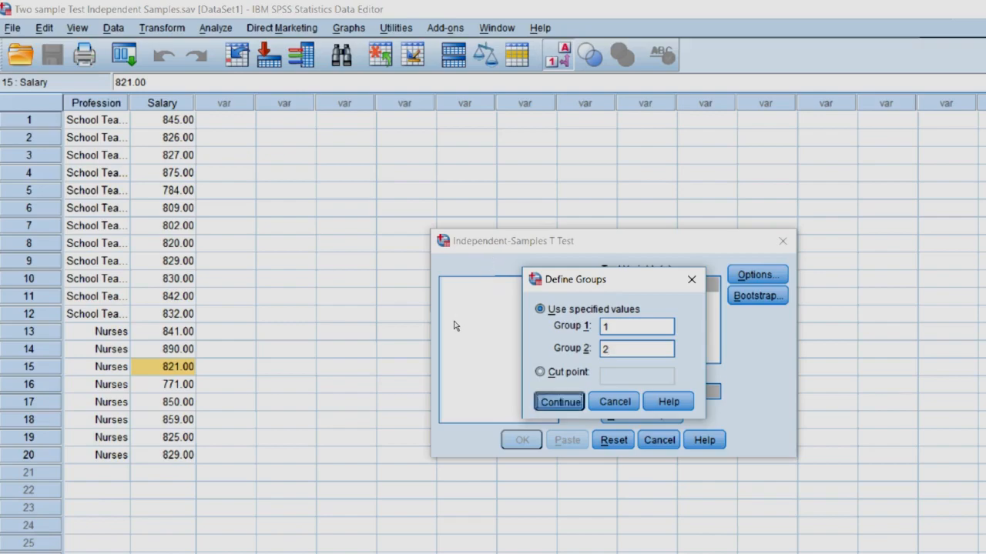
pyautogui.press('Return')
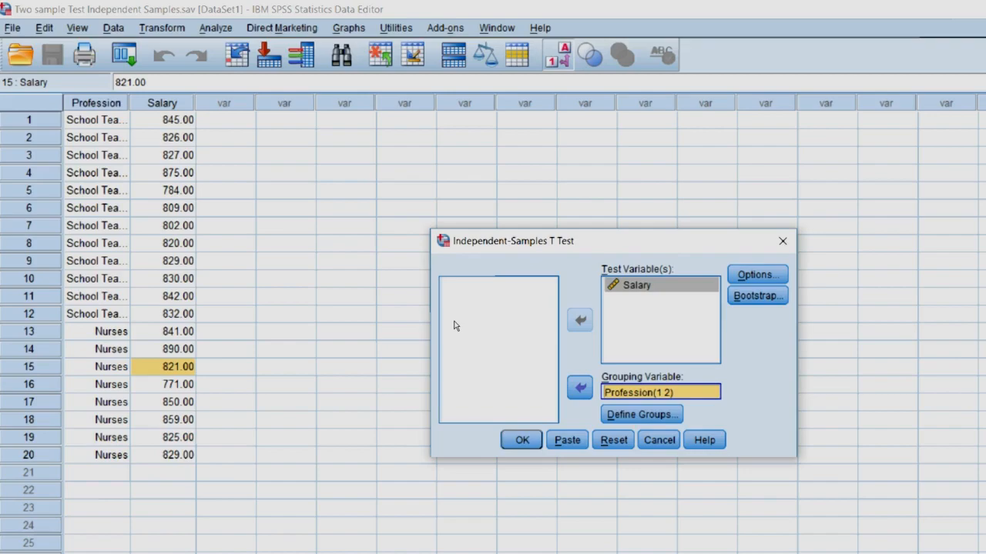
# Accept the 95% confidence interval with cases excluded analysis by analysis, and run the independent-samples t test.
pyautogui.hotkey('alt', 'o')
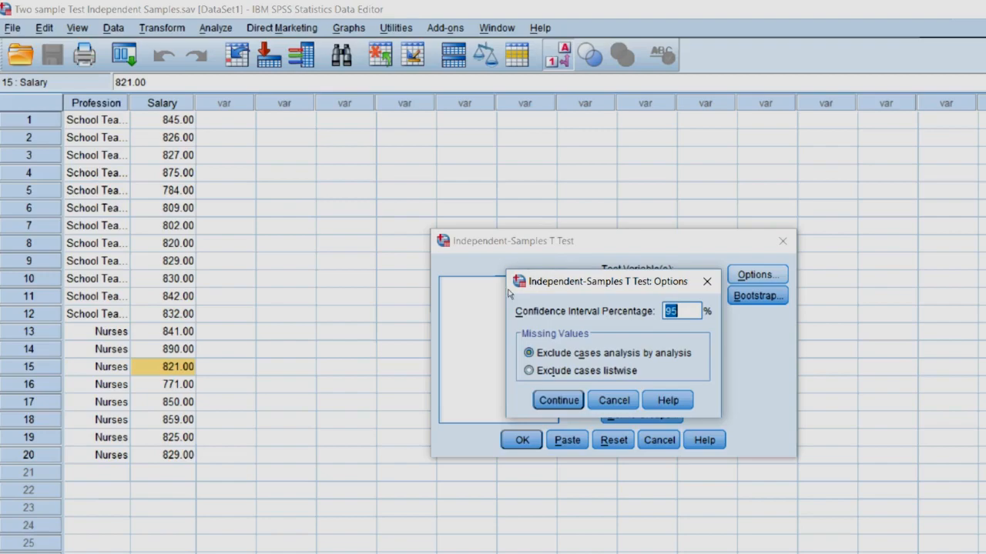
pyautogui.press('Return')
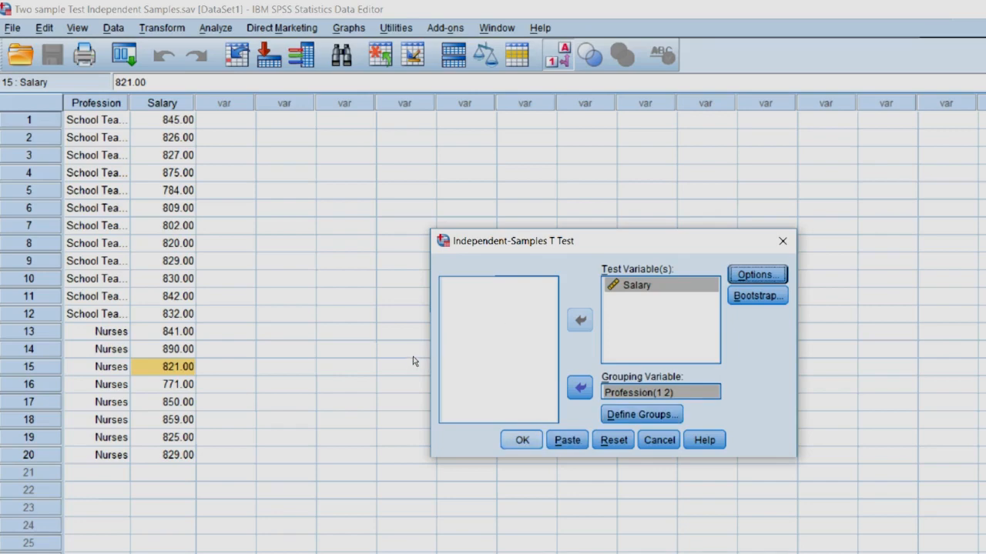
pyautogui.press('Return')
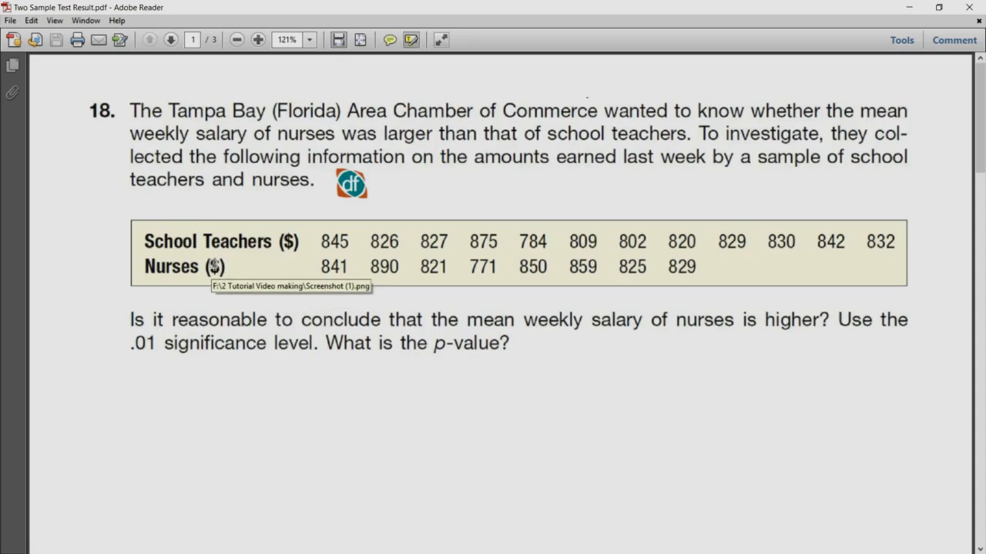
# Switch to Two Sample Test Result.pdf in Adobe Reader and examine the Independent Samples Test table and the variance test on page 2.
pyautogui.scroll(-10, 214, 266)
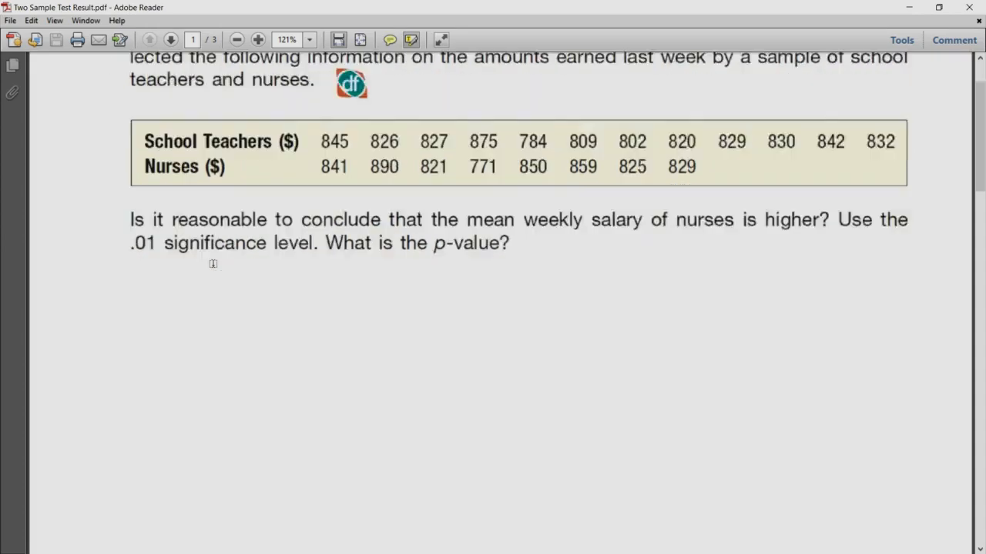
pyautogui.scroll(-1, 213, 264)
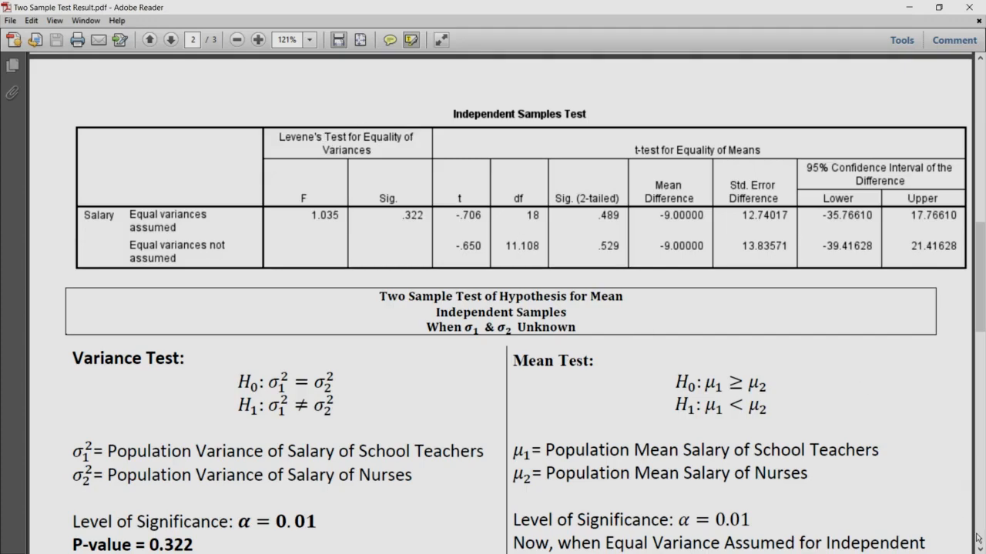
pyautogui.scroll(-3, 981, 548)
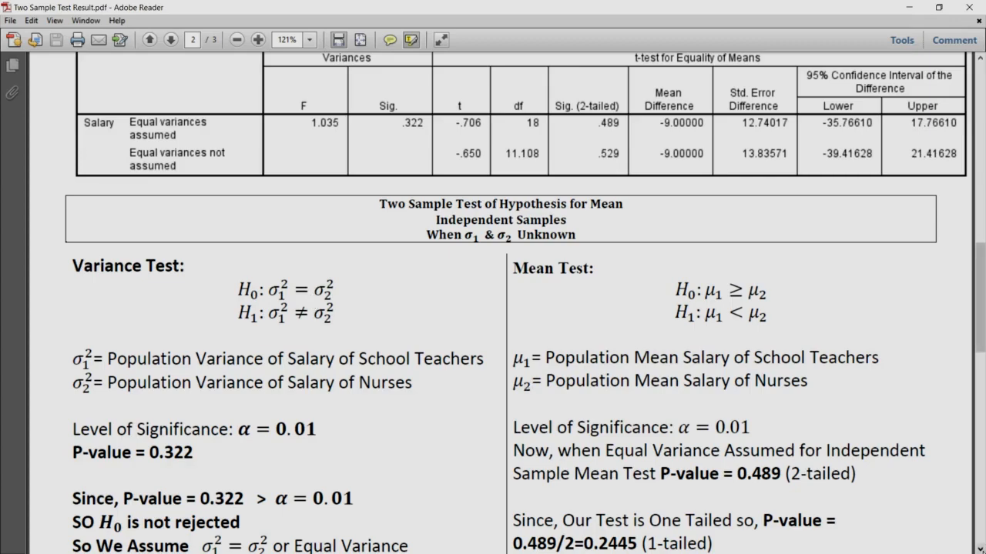
pyautogui.scroll(-1, 980, 300)
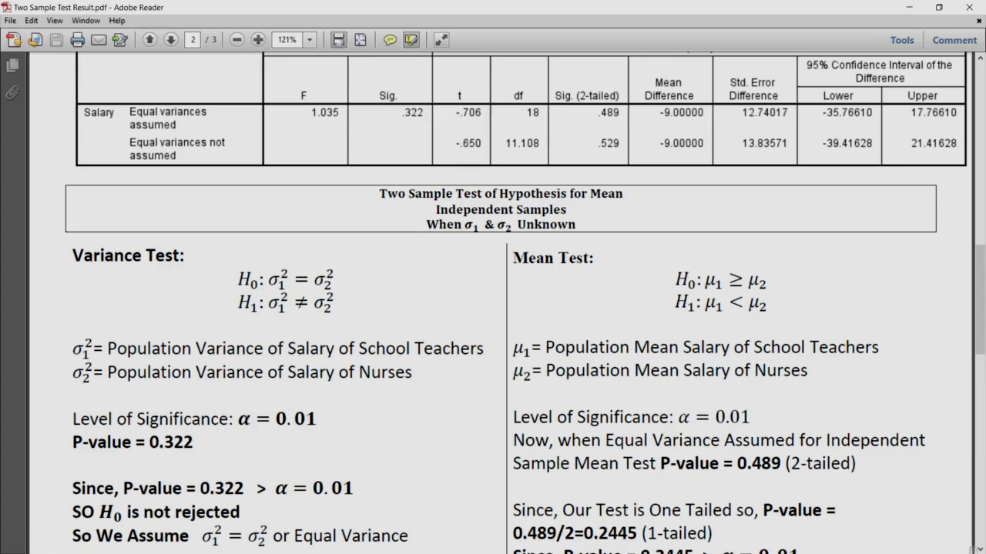
pyautogui.scroll(-1, 442, 545)
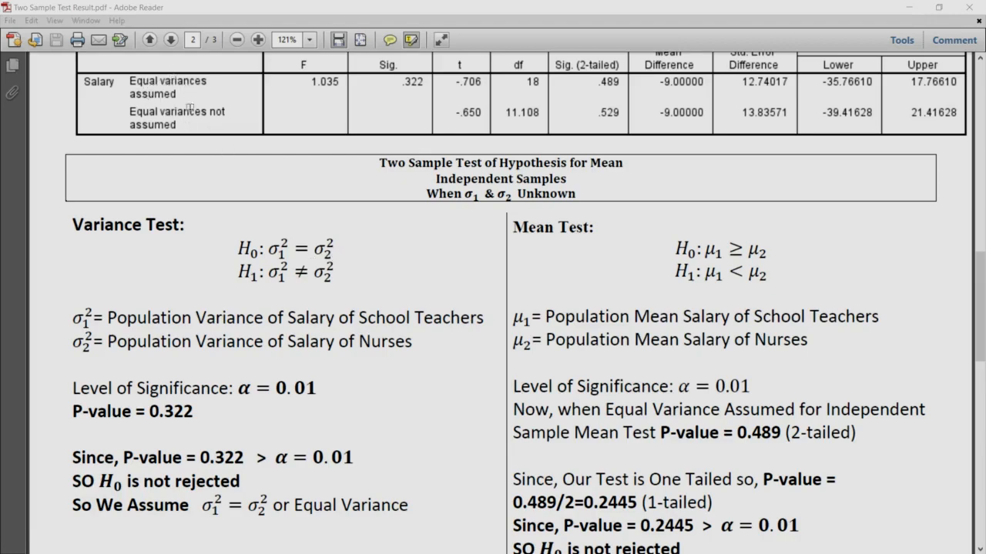
# Return to the problem statement on page 1 and reread the question about the nurses' mean weekly salary.
pyautogui.click(981, 60)
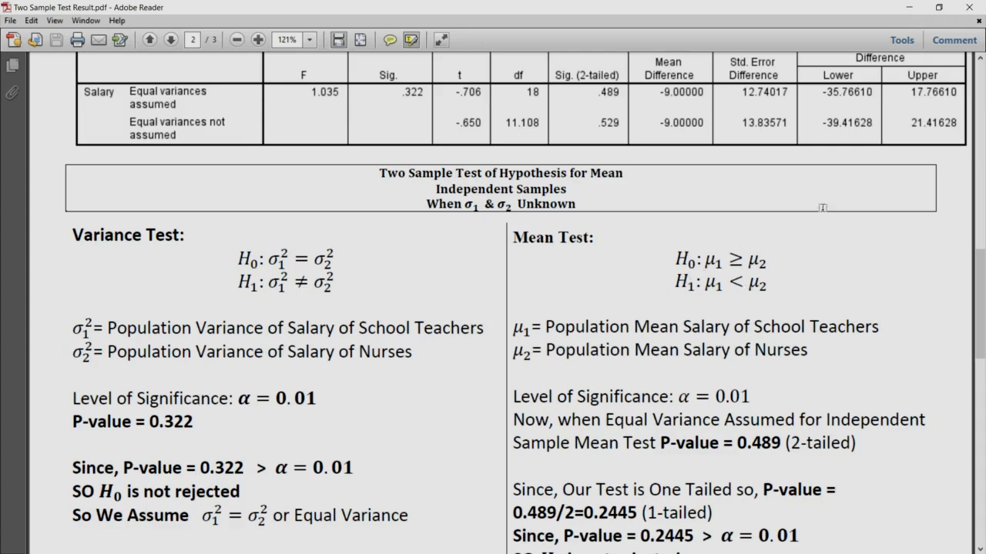
pyautogui.scroll(5, 981, 59)
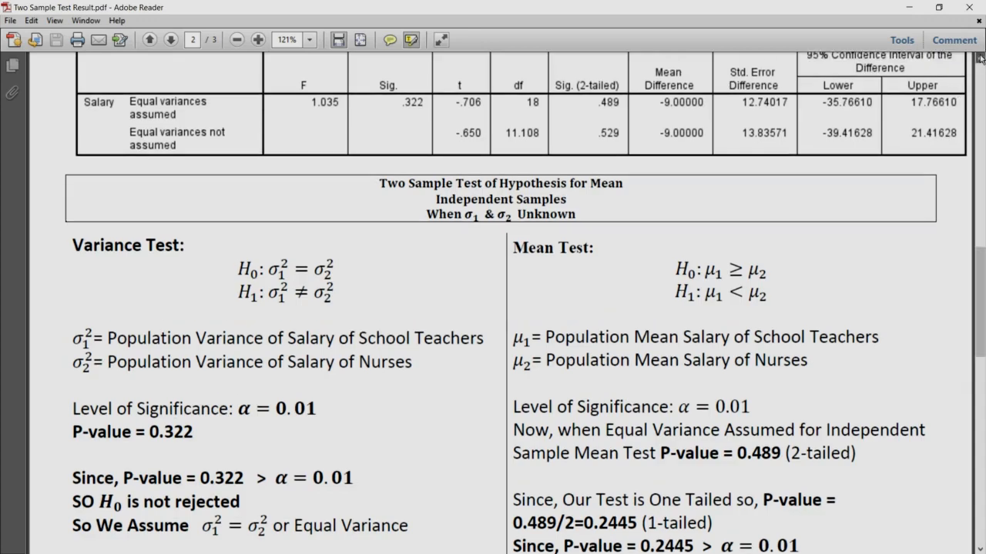
pyautogui.scroll(10, 980, 59)
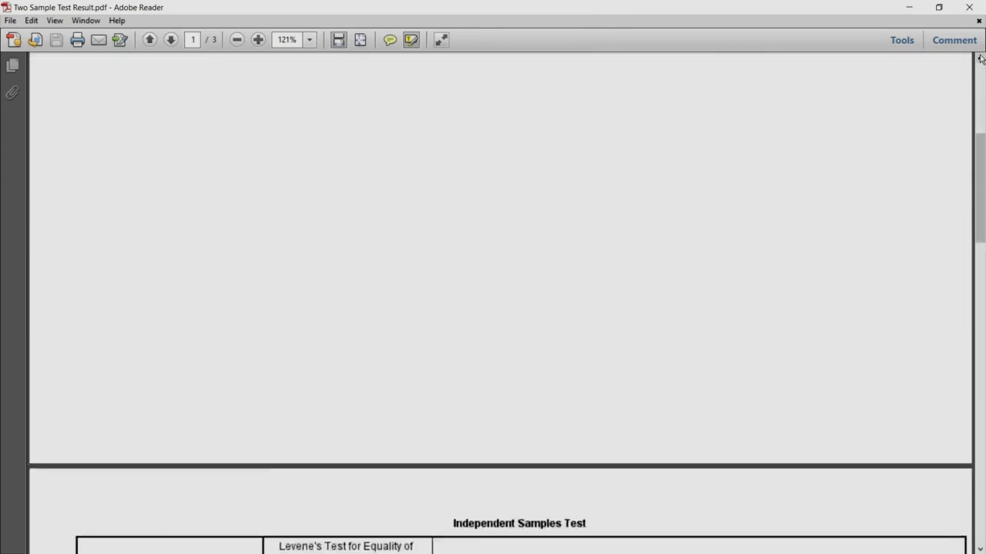
pyautogui.scroll(2, 981, 59)
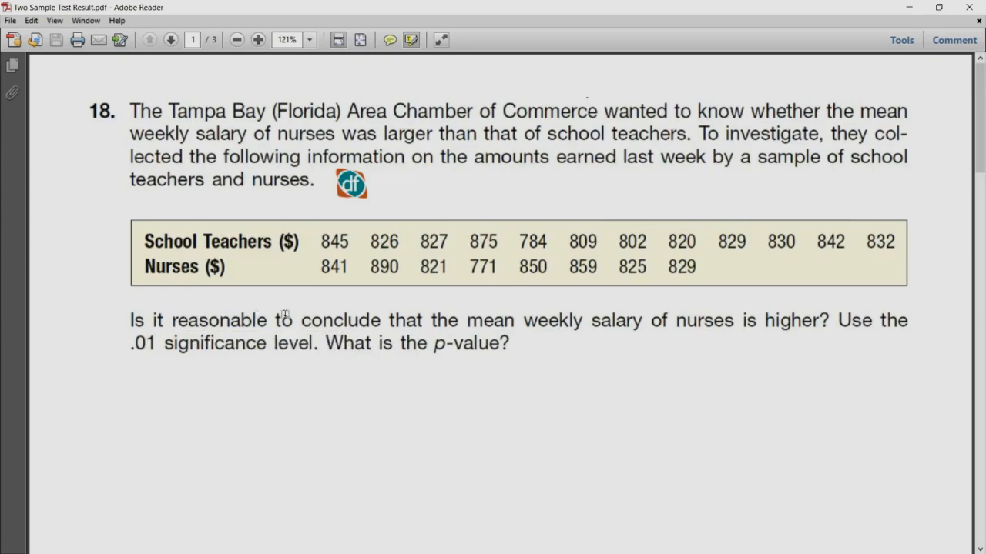
# Examine the mean test on page 2, comparing its hypotheses and one-tailed p-value with the t-test table and the .01 significance level.
pyautogui.moveTo(983, 151); pyautogui.dragTo(983, 341)
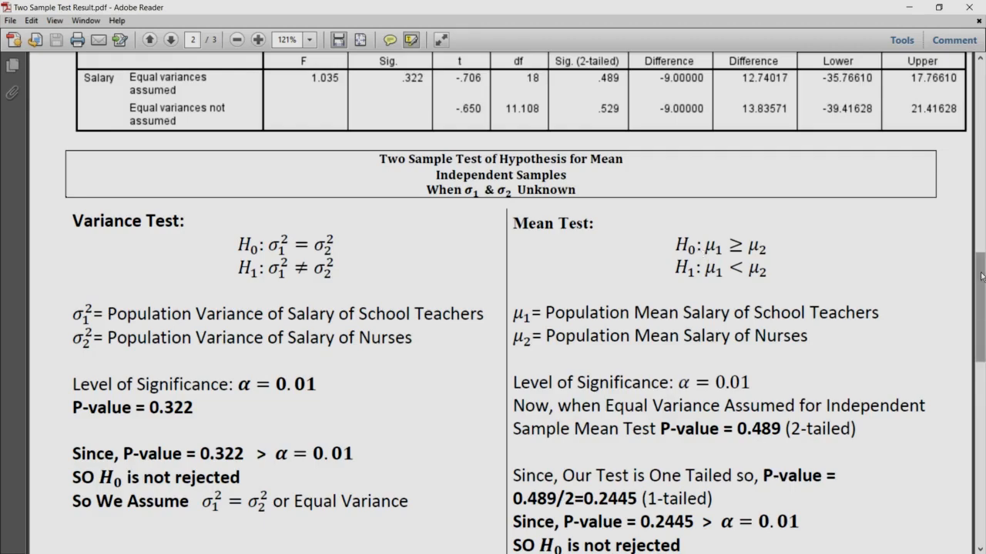
pyautogui.moveTo(981, 276)
pyautogui.mouseDown()
pyautogui.moveTo(982, 302)
pyautogui.moveTo(983, 266)
pyautogui.mouseUp()
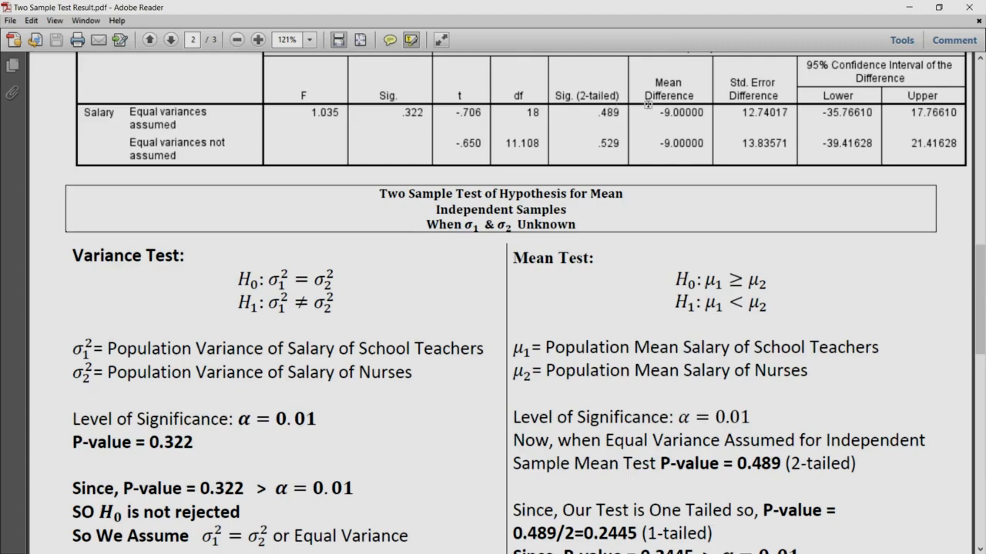
pyautogui.click(979, 58)
pyautogui.click(979, 58)
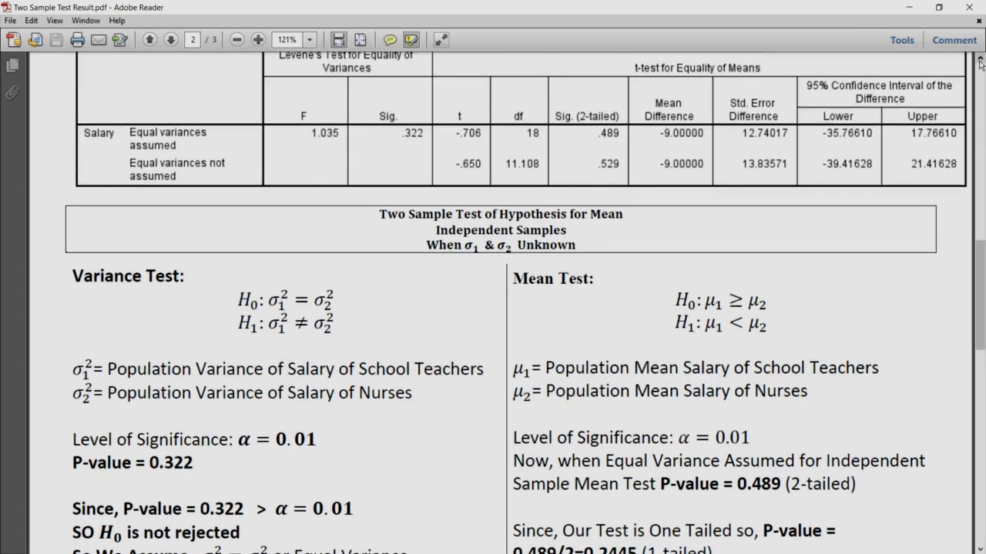
pyautogui.click(979, 59)
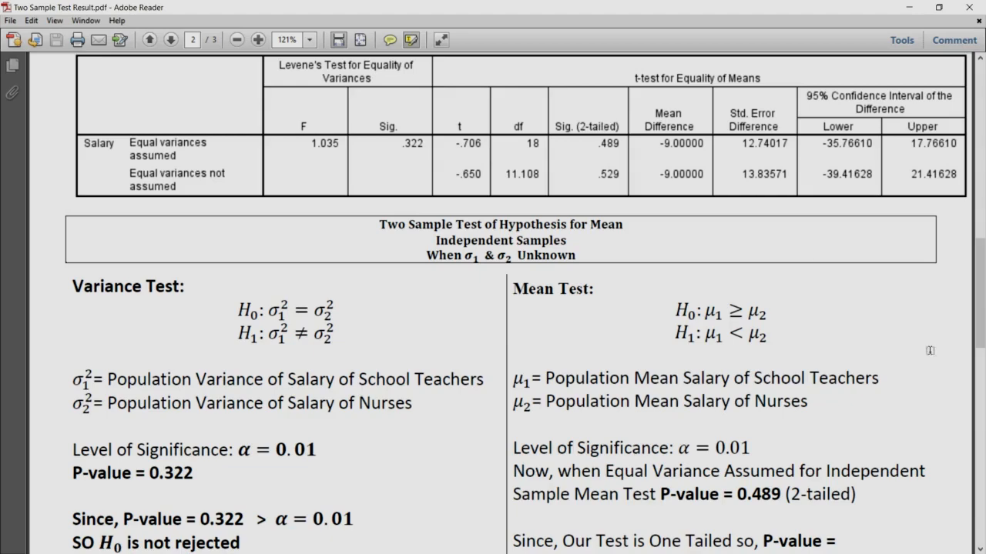
pyautogui.scroll(-3, 979, 293)
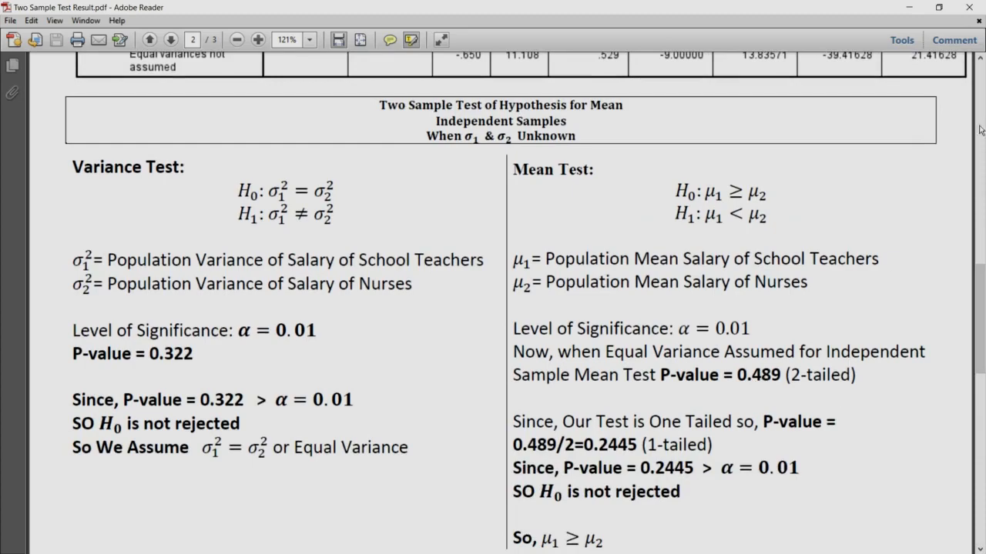
pyautogui.click(981, 58)
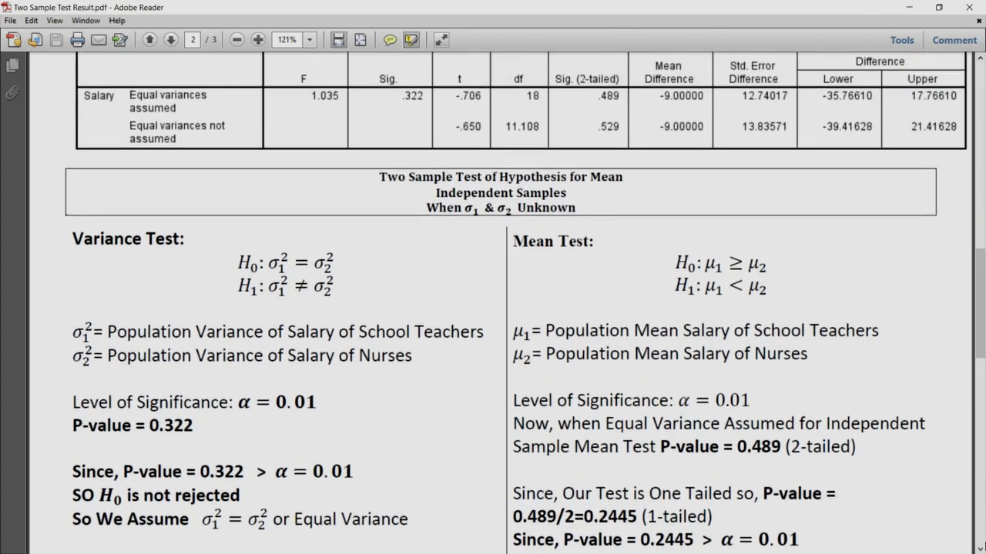
pyautogui.scroll(-4, 770, 321)
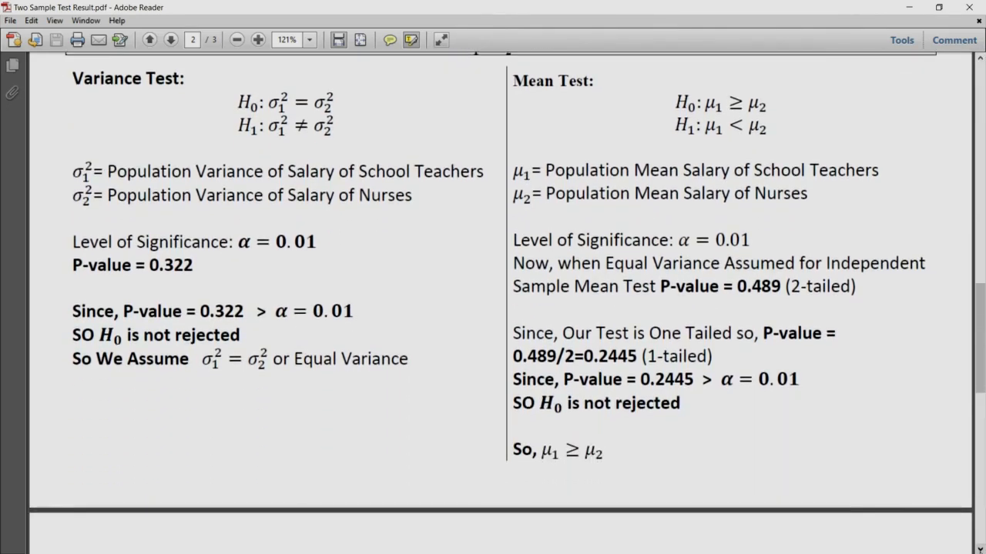